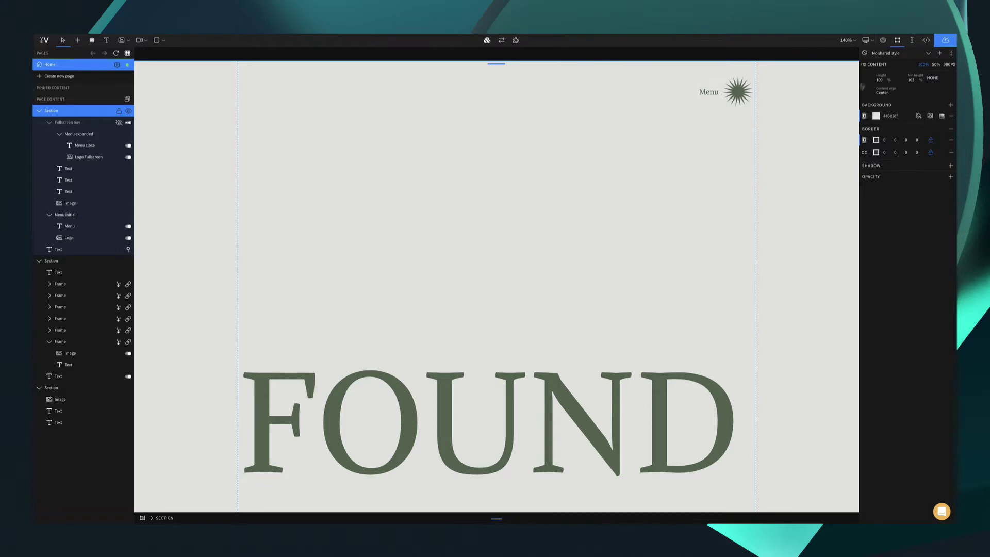
Step: Preview the Home page and check the logo, project images and WELCOME banner while moving through the page
left_click(882, 40)
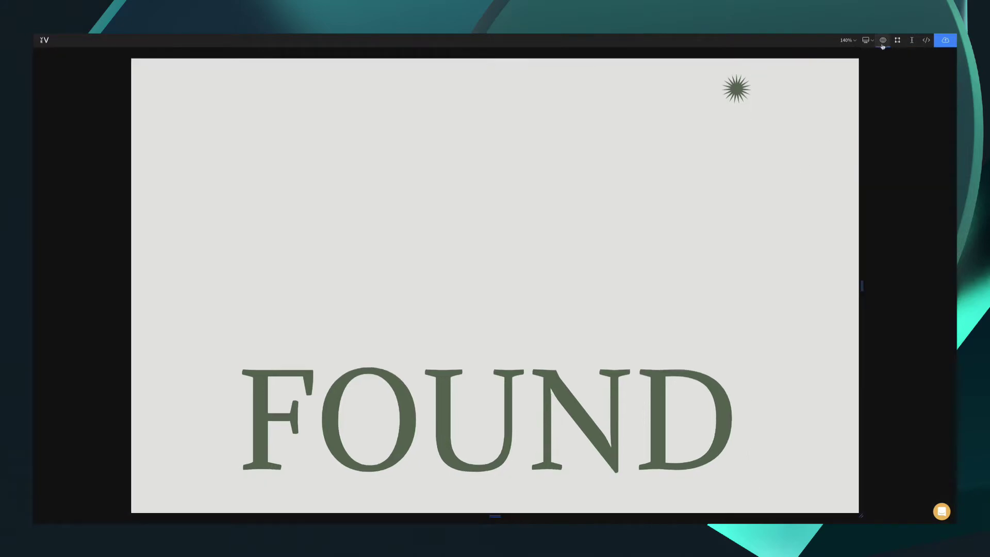
left_click(736, 89)
left_click(736, 89)
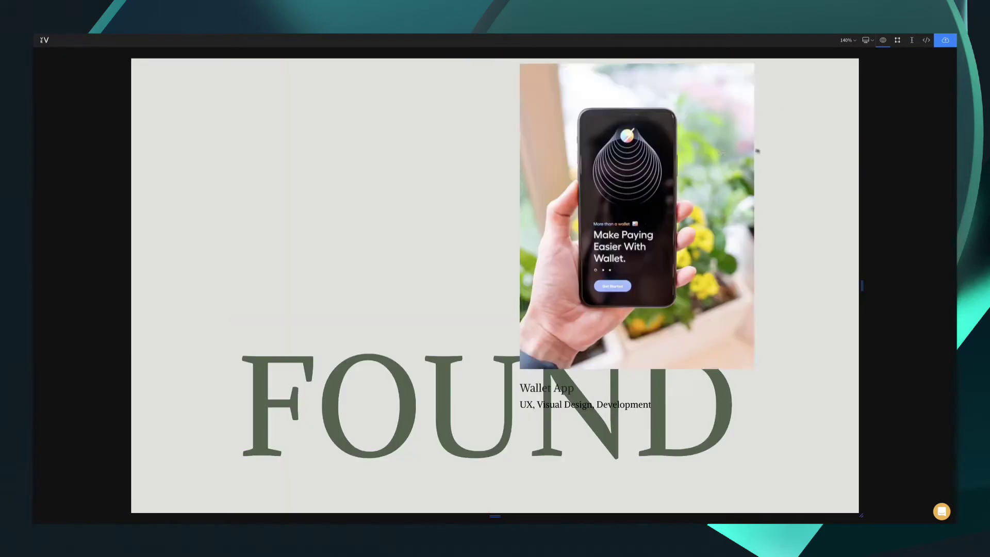
scroll(780, 327, "down", 6)
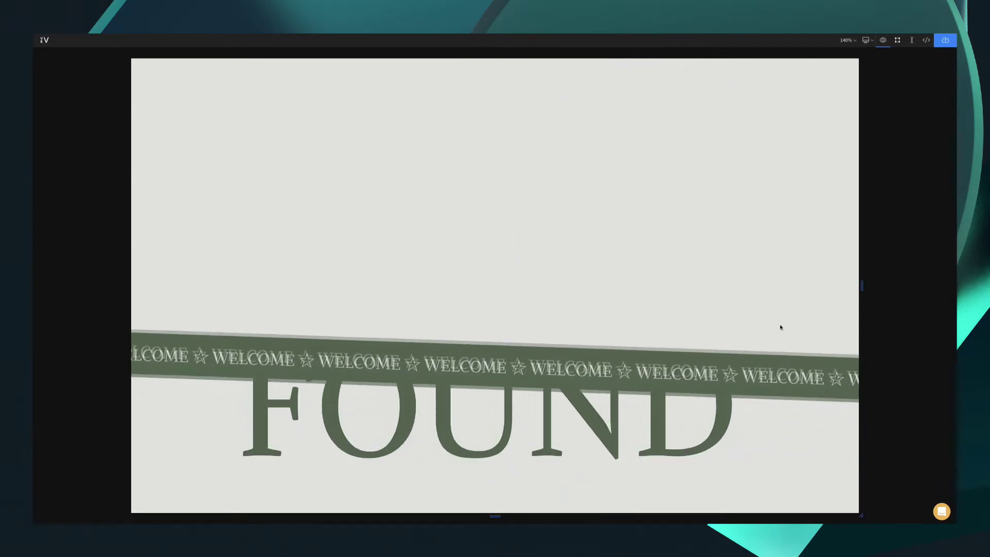
scroll(780, 327, "down", 2)
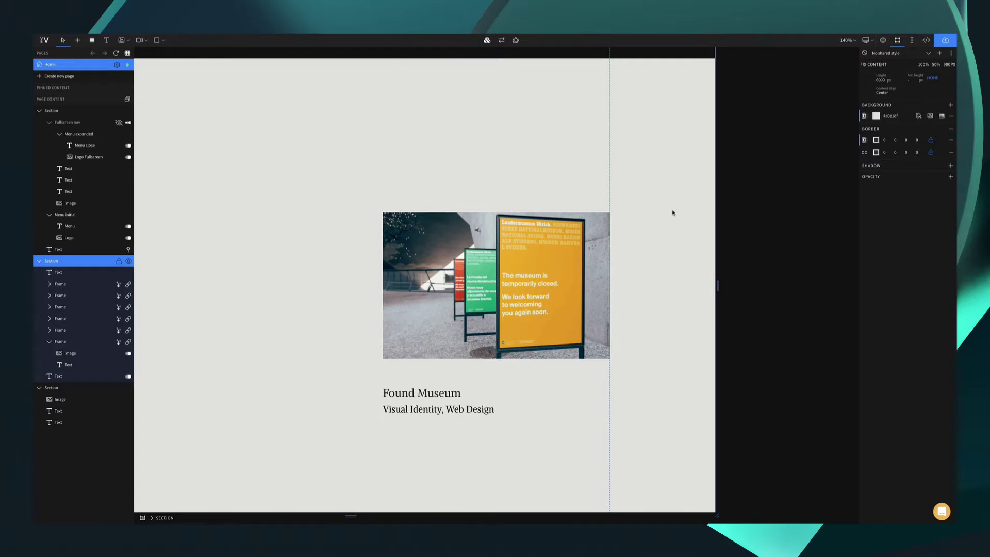
Step: Attach the Animation addon to the Found Museum image inside its frame and open the addon's settings
left_click(529, 278)
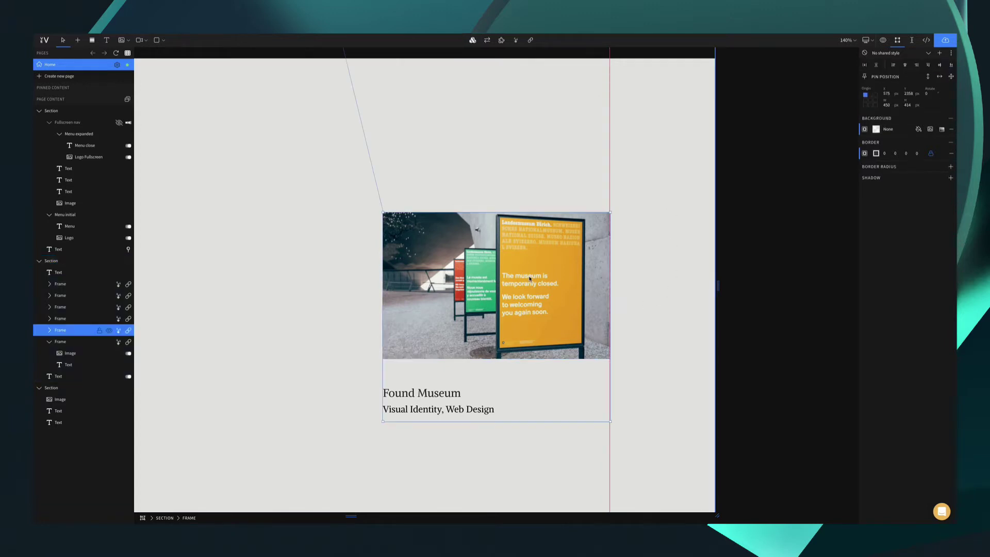
left_click(529, 278)
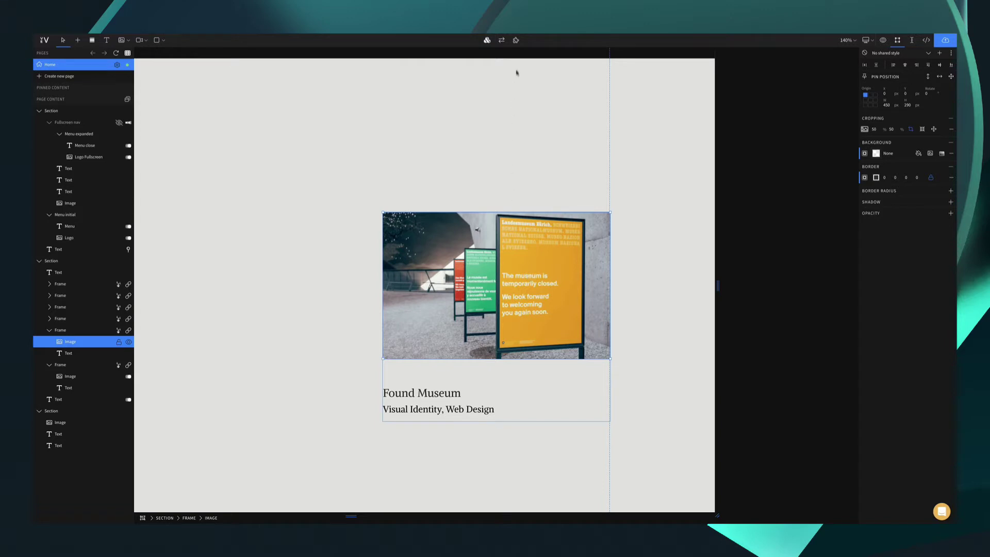
left_click(516, 41)
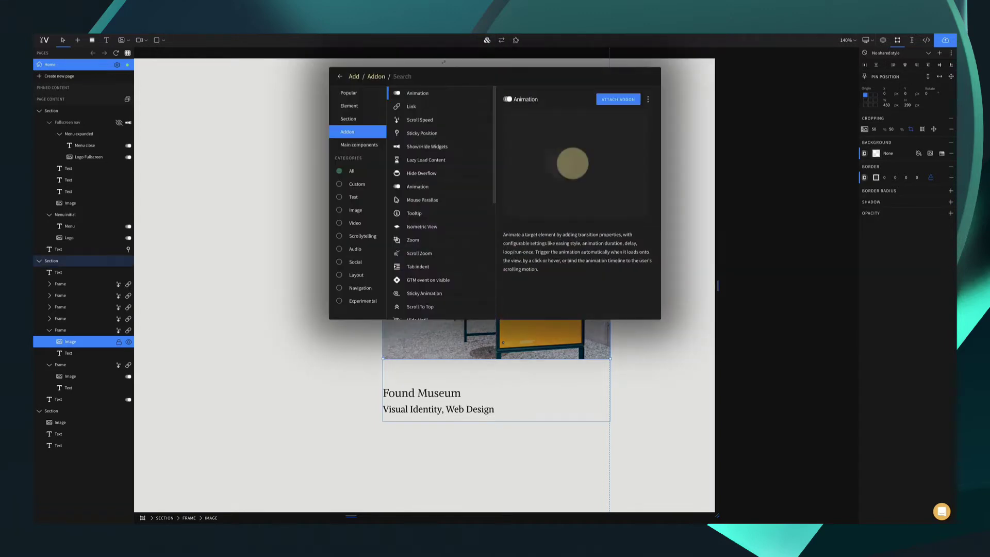
left_click(425, 94)
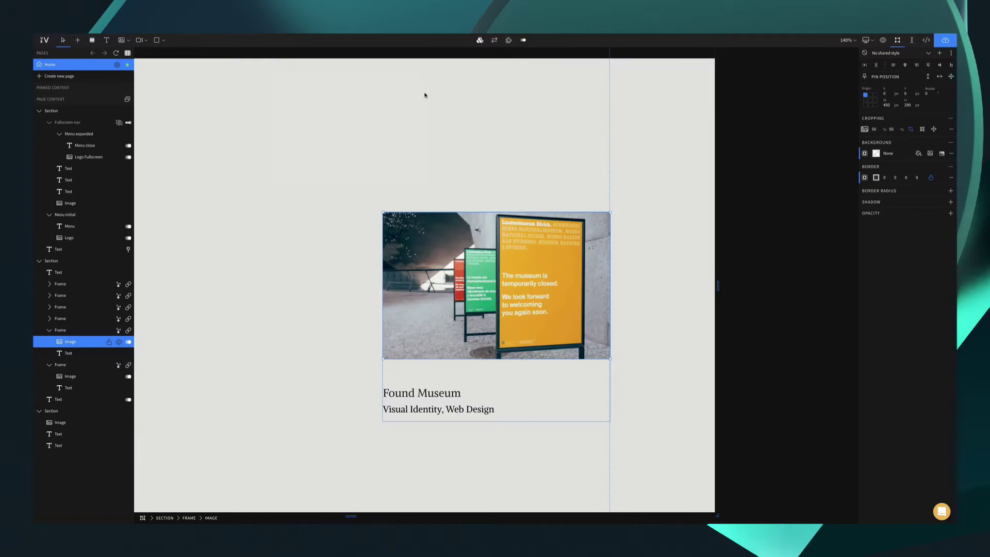
left_click(524, 40)
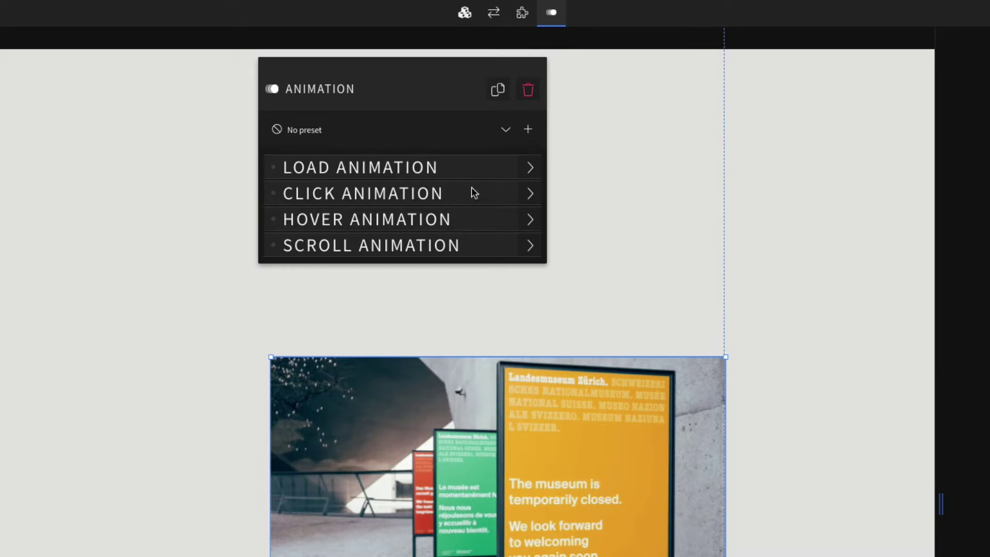
Step: Add a Custom click animation with a border-radius effect to the museum image and try it in the page preview
left_click(412, 196)
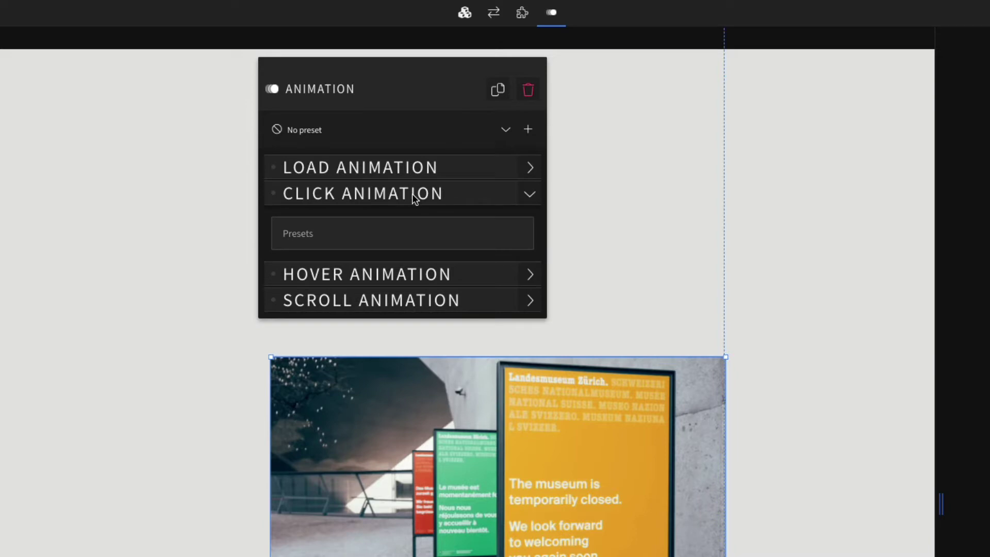
left_click(441, 235)
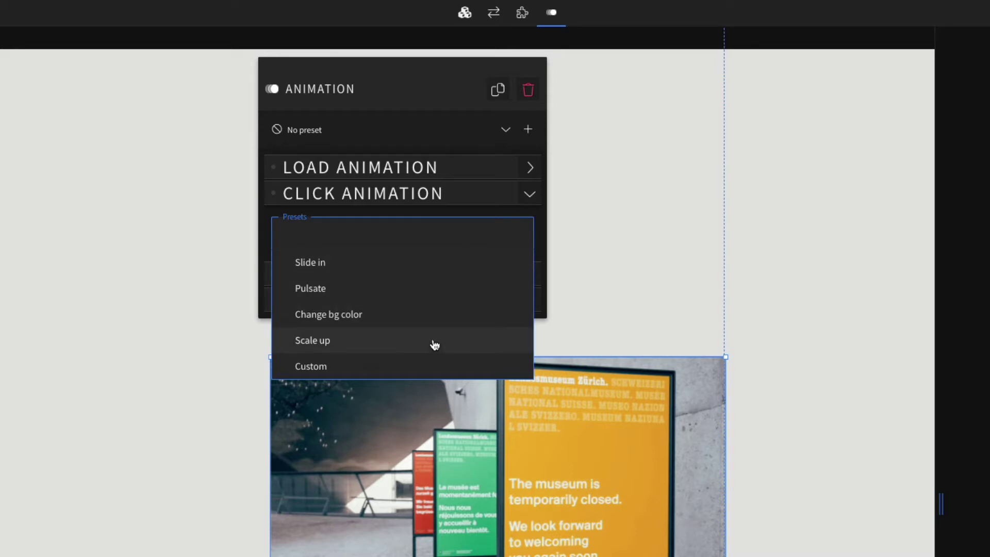
left_click(434, 367)
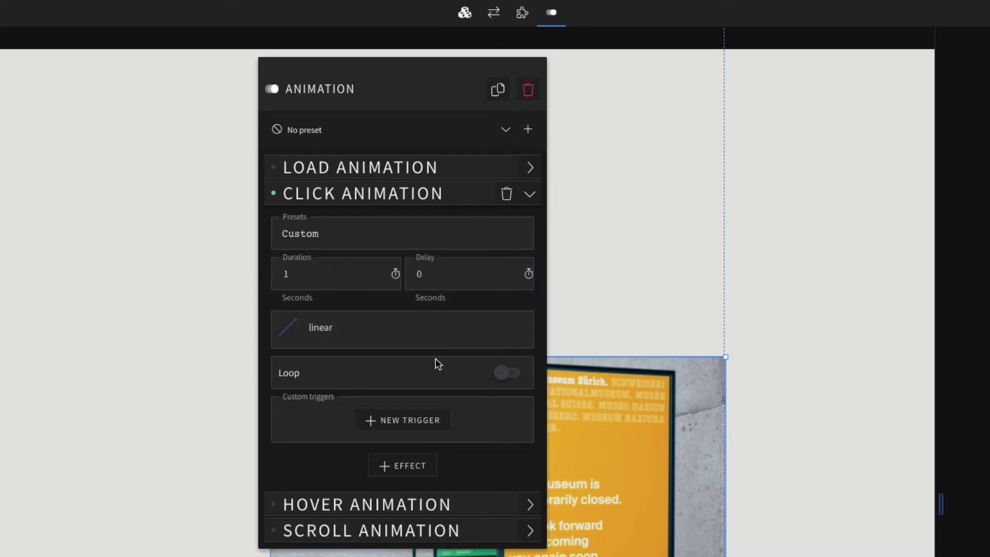
scroll(435, 359, "down", 3)
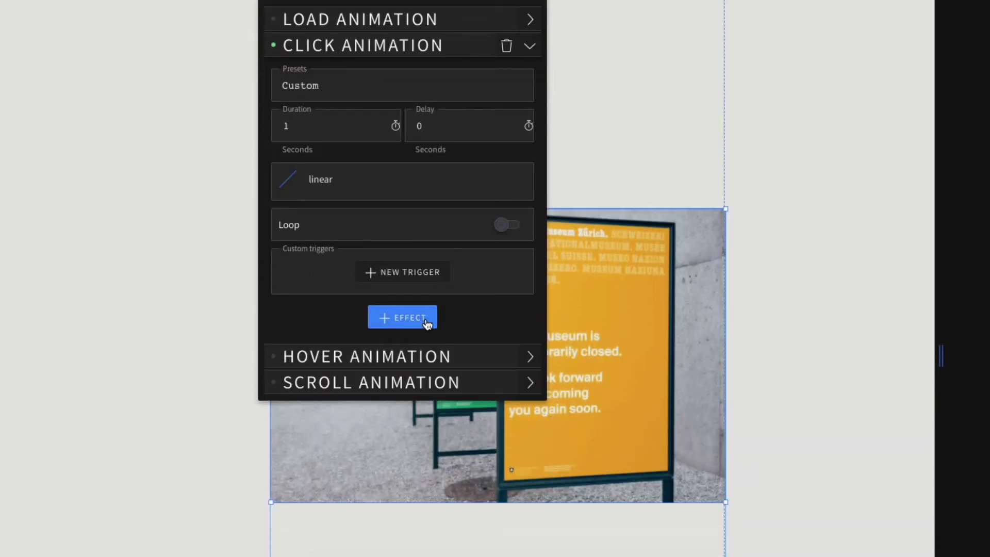
left_click(427, 319)
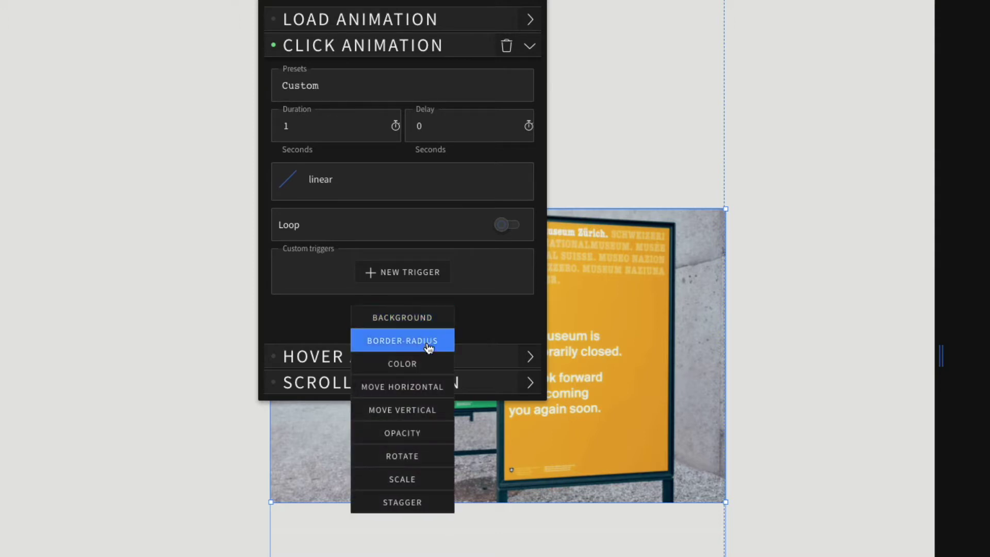
left_click(433, 341)
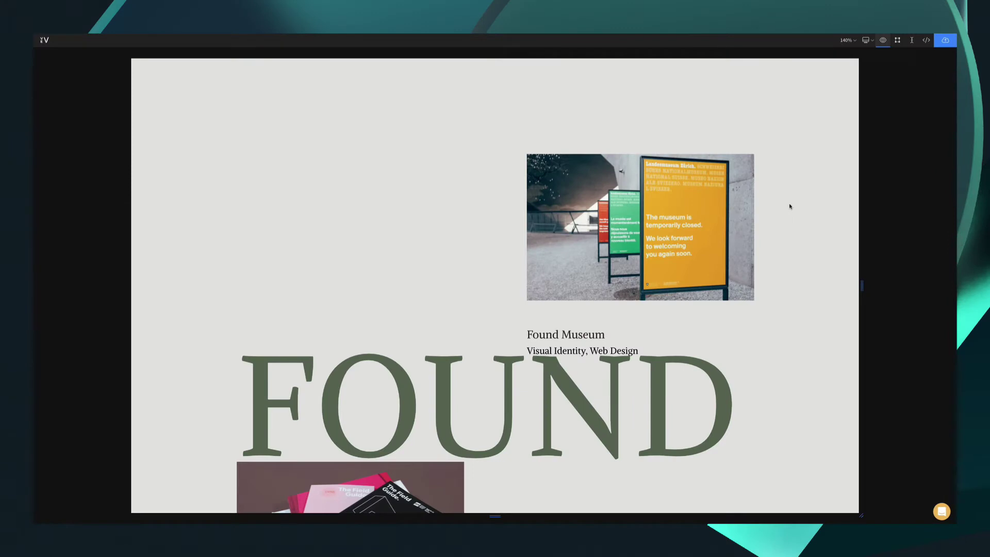
scroll(789, 206, "down", 1)
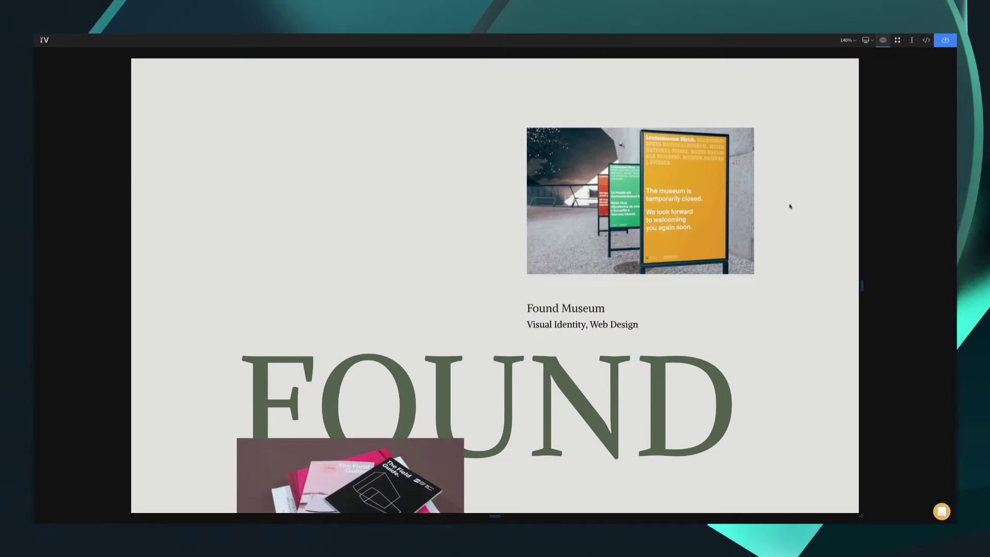
left_click(714, 182)
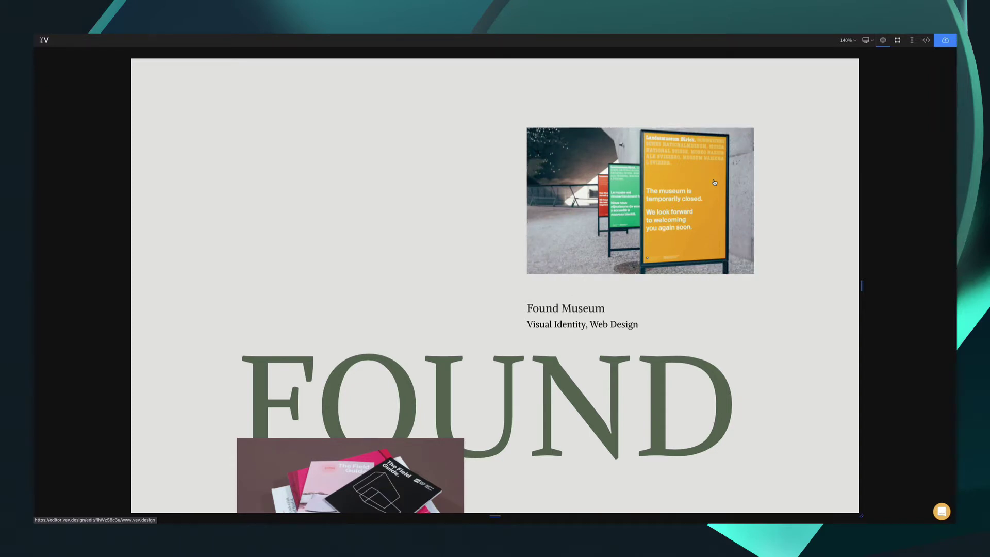
key("Escape")
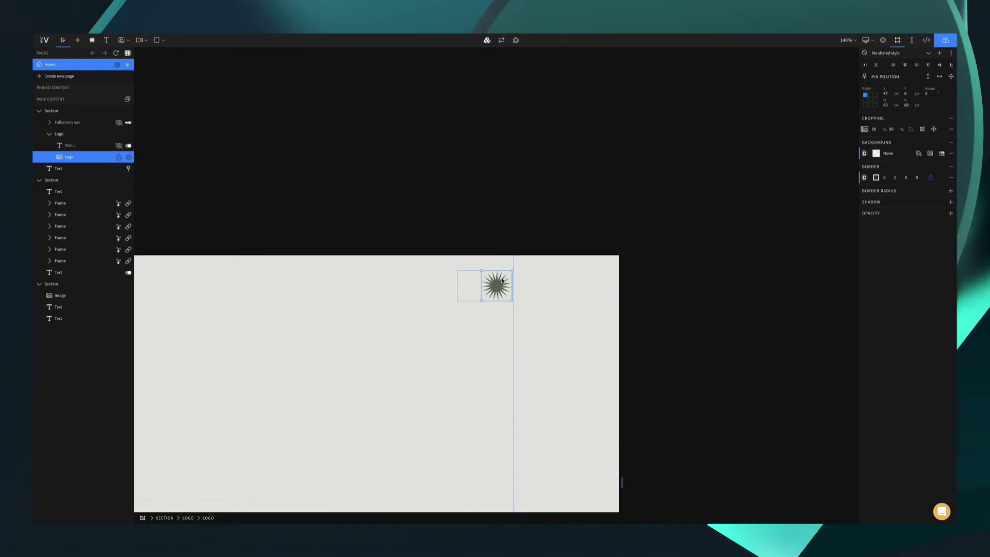
Step: Attach the Animation addon to the starburst logo image and open the addon's settings
left_click(516, 39)
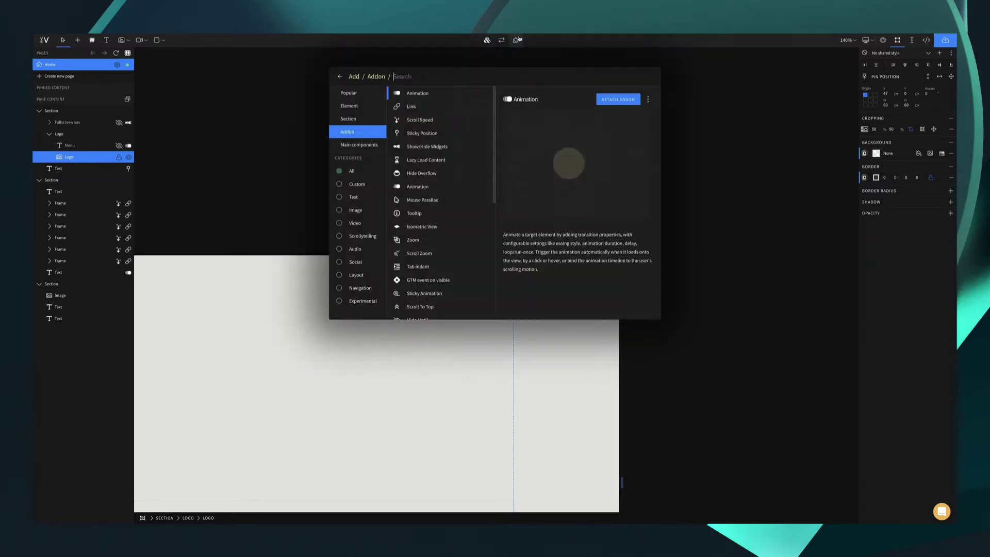
double_click(446, 95)
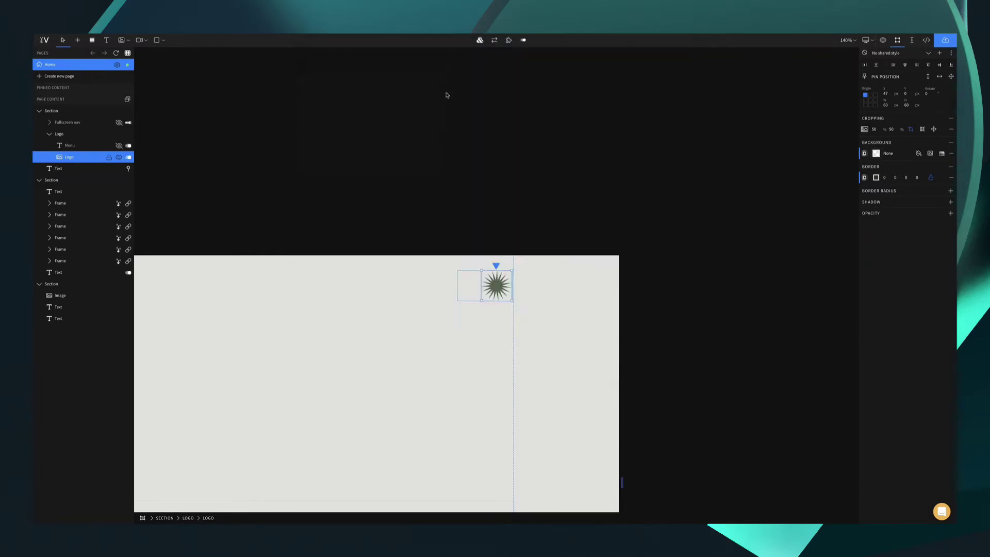
left_click(525, 45)
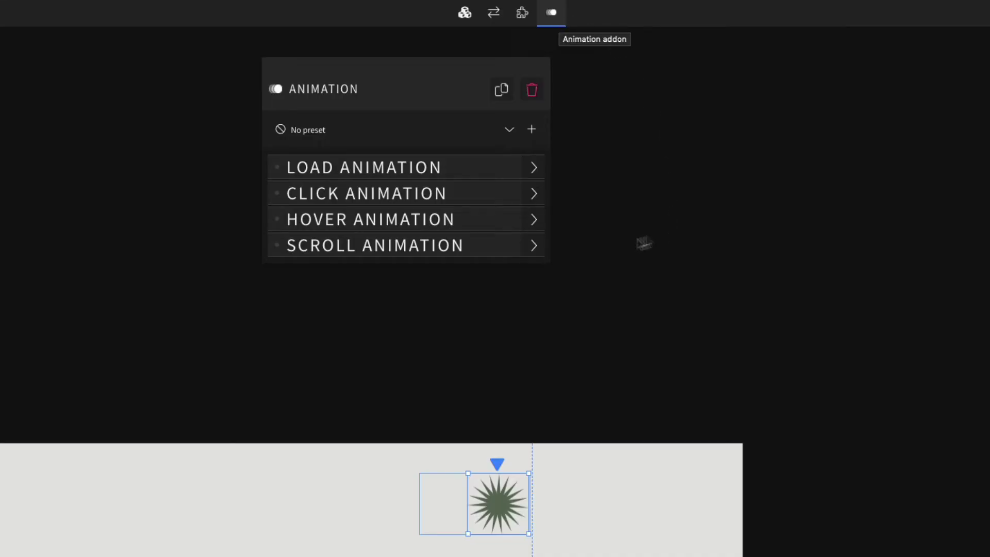
Step: Give the logo a hover animation using the Custom preset with a Rotate effect
left_click(449, 226)
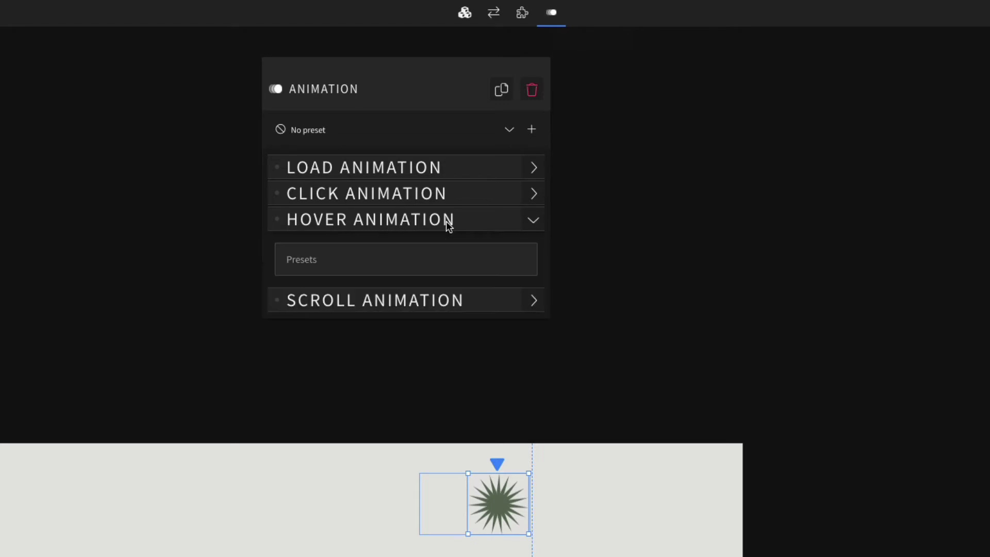
left_click(444, 260)
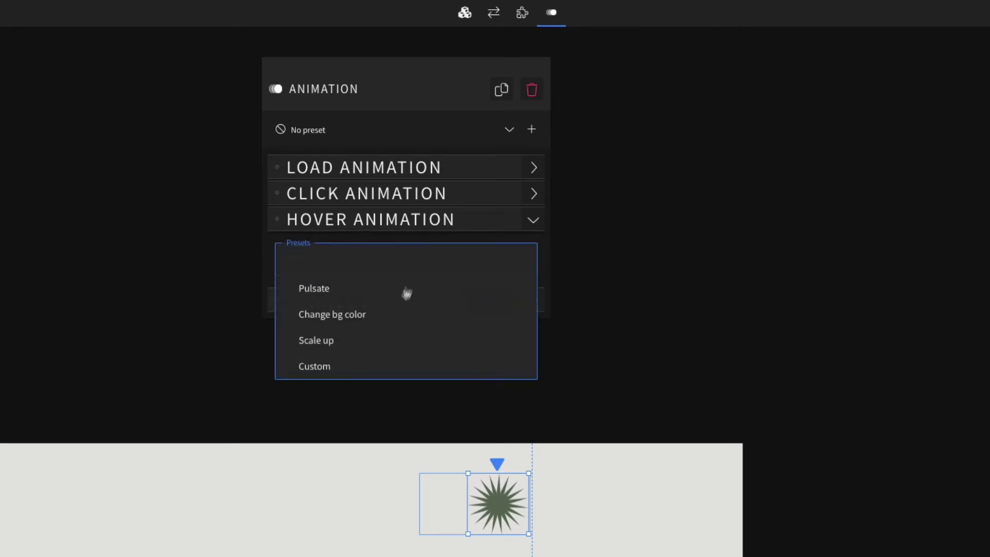
left_click(366, 363)
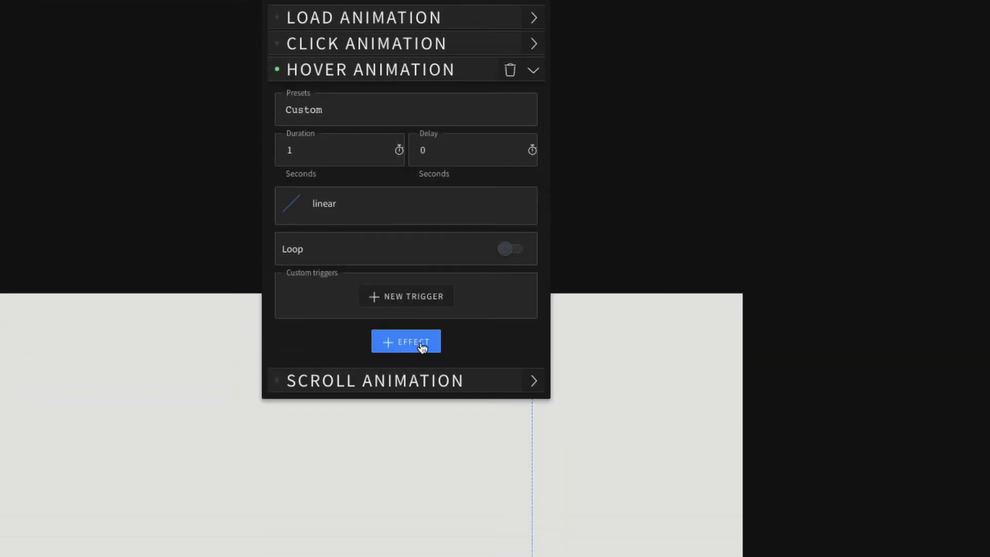
left_click(422, 346)
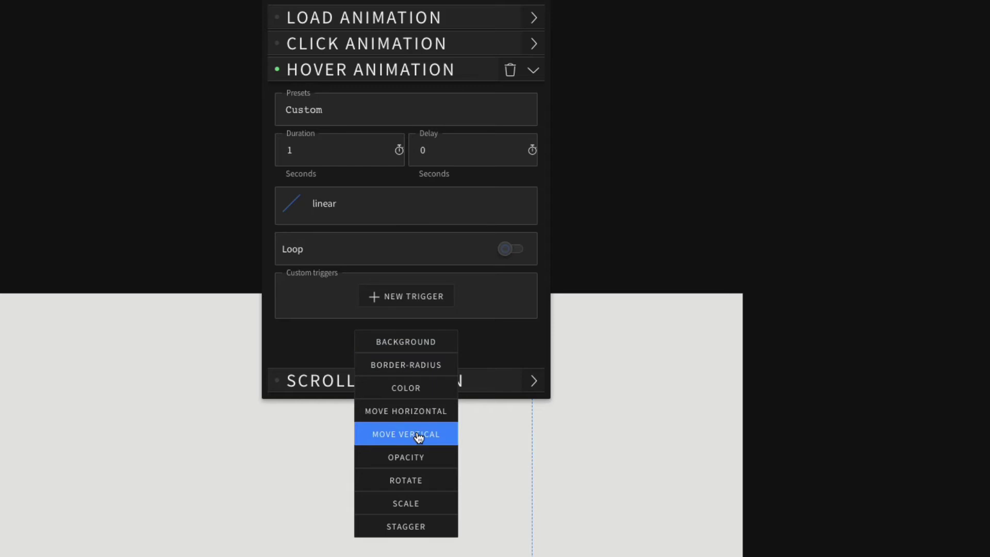
left_click(415, 478)
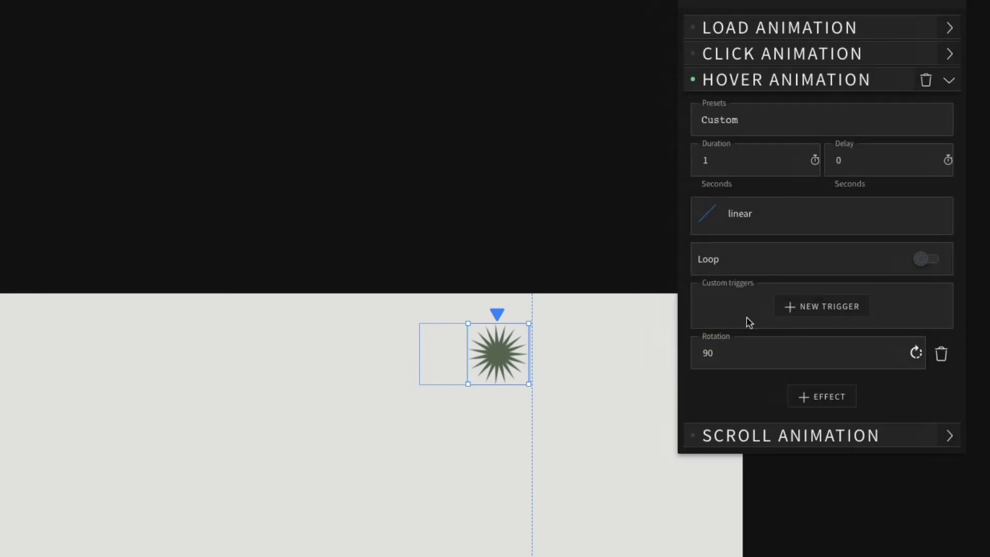
Step: Set the logo's hover rotation to 180 and change the animation duration, then check the effect in the page preview
double_click(701, 354)
type("1")
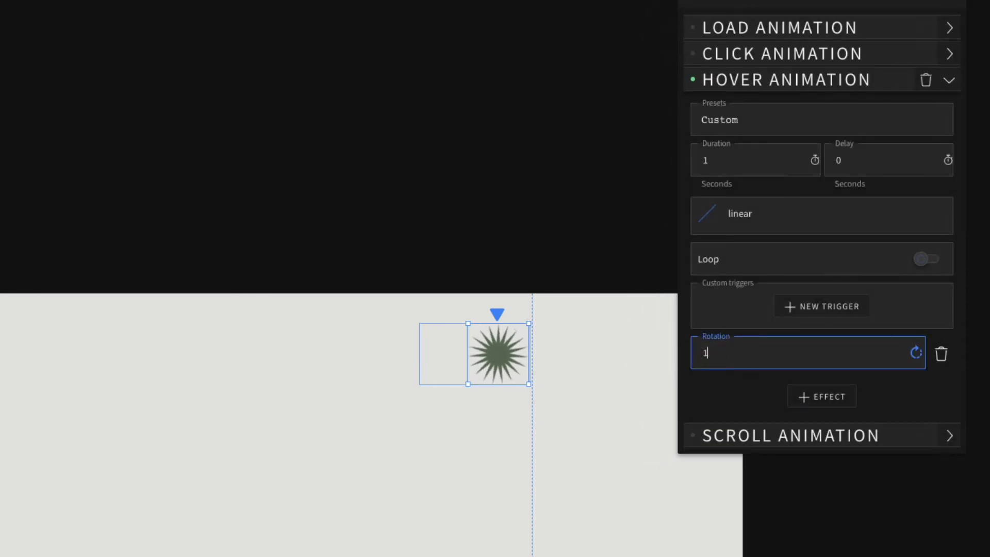
type("80")
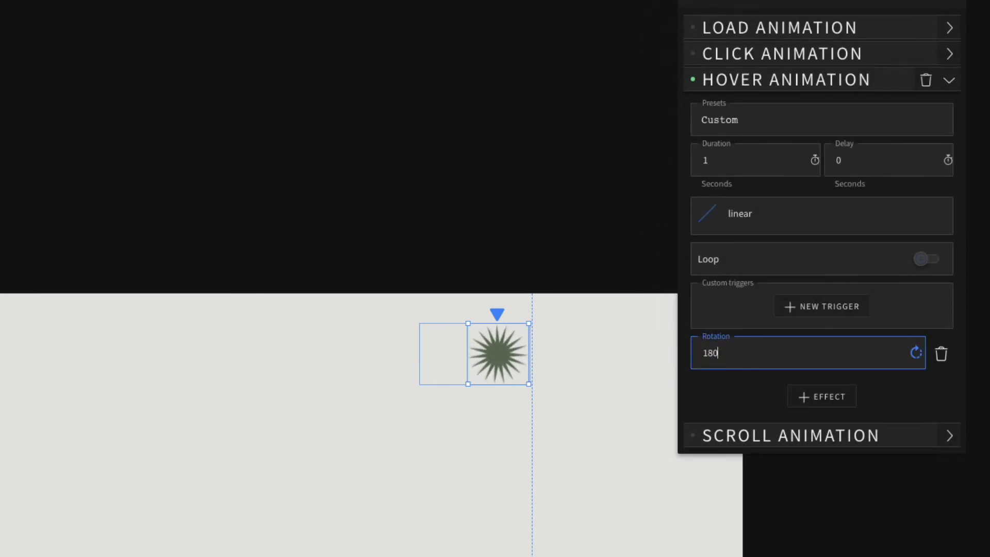
left_click(734, 156)
type("0")
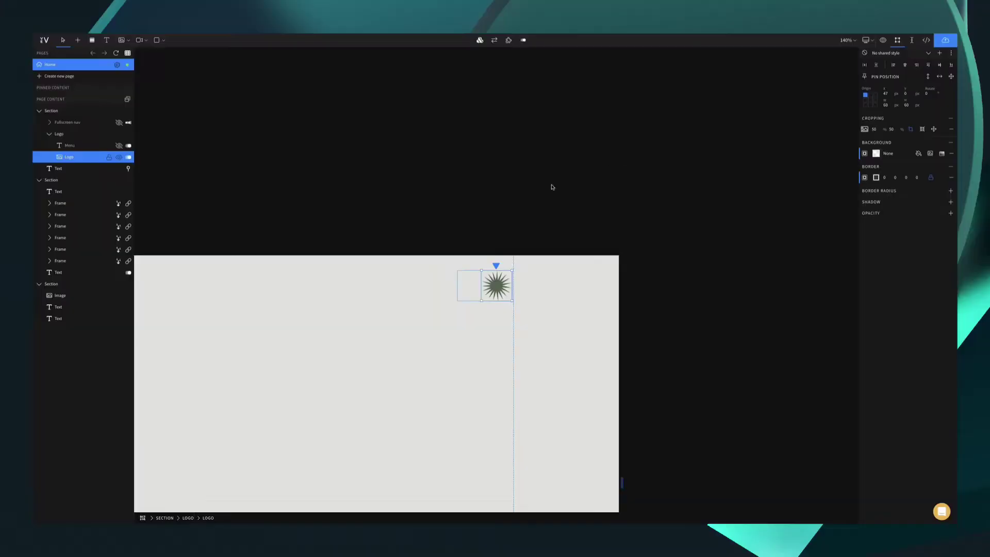
left_click(882, 40)
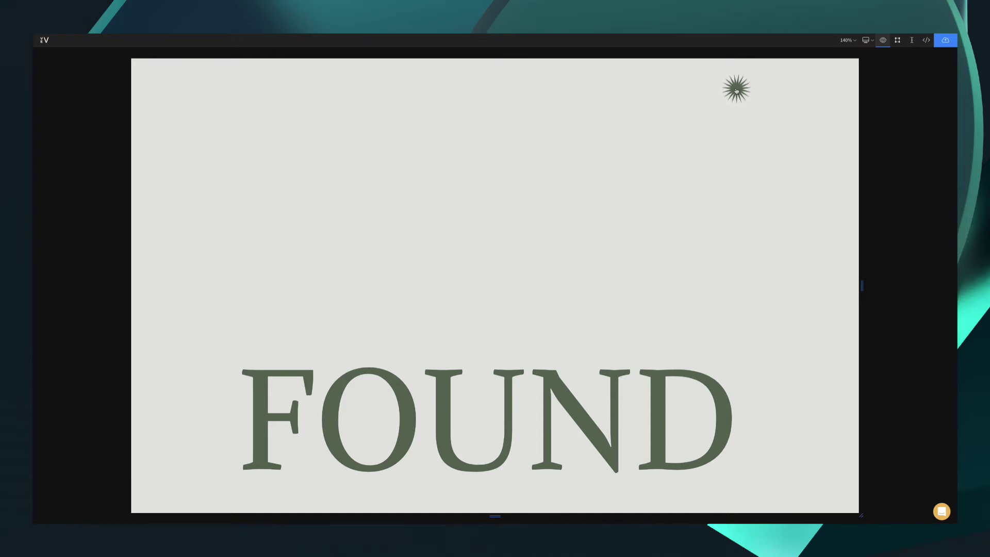
key("Escape")
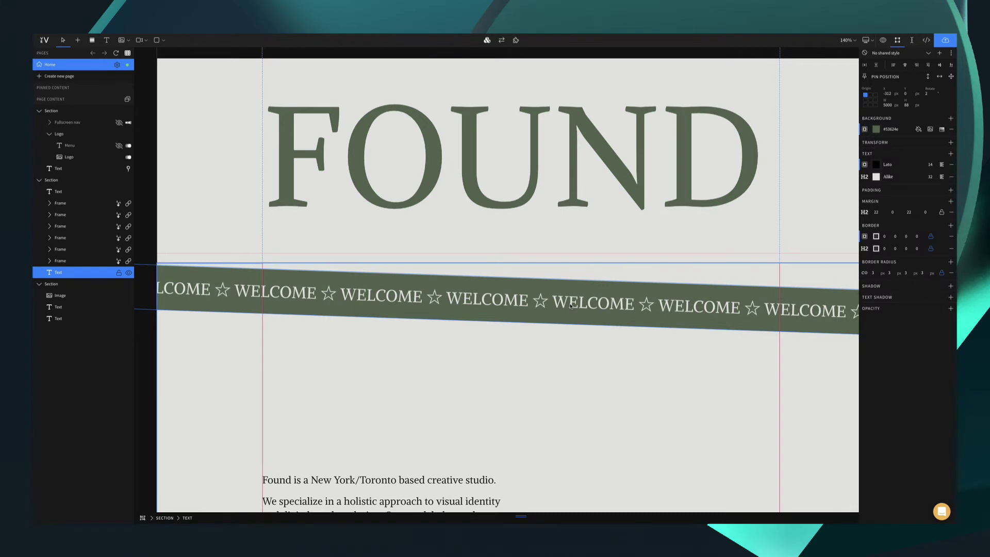
Step: Attach the Animation addon to the slanted WELCOME banner text and open the addon's settings
scroll(570, 306, "down", 1)
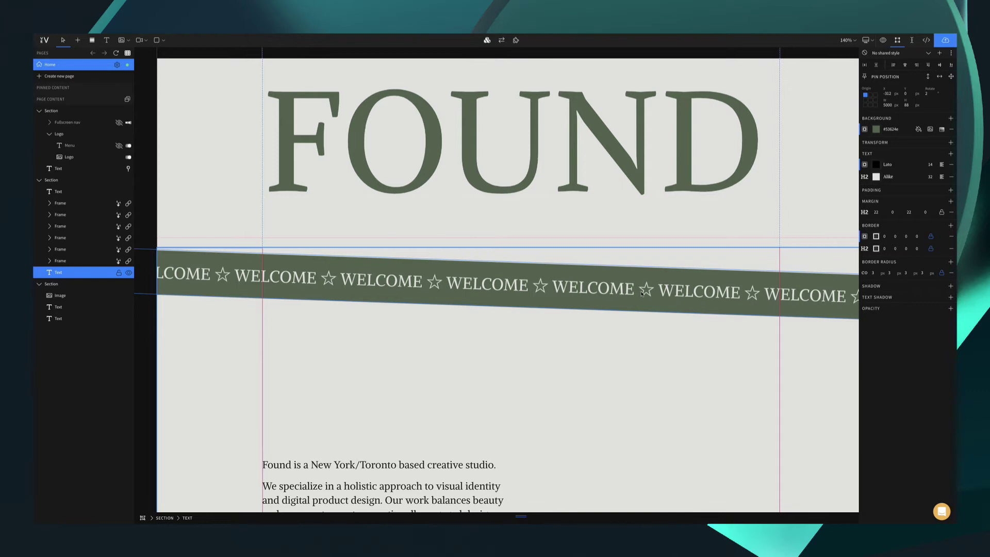
left_click(515, 40)
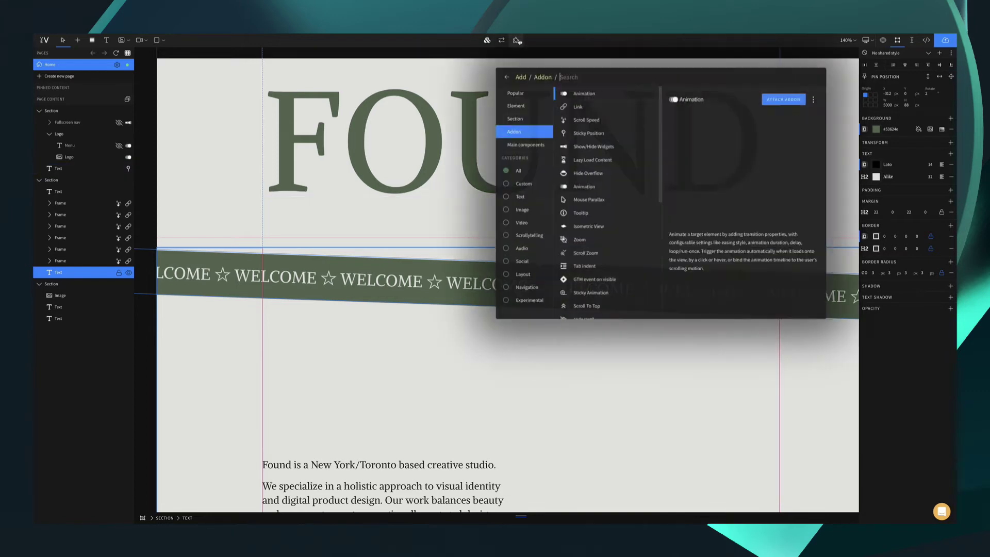
left_click(443, 96)
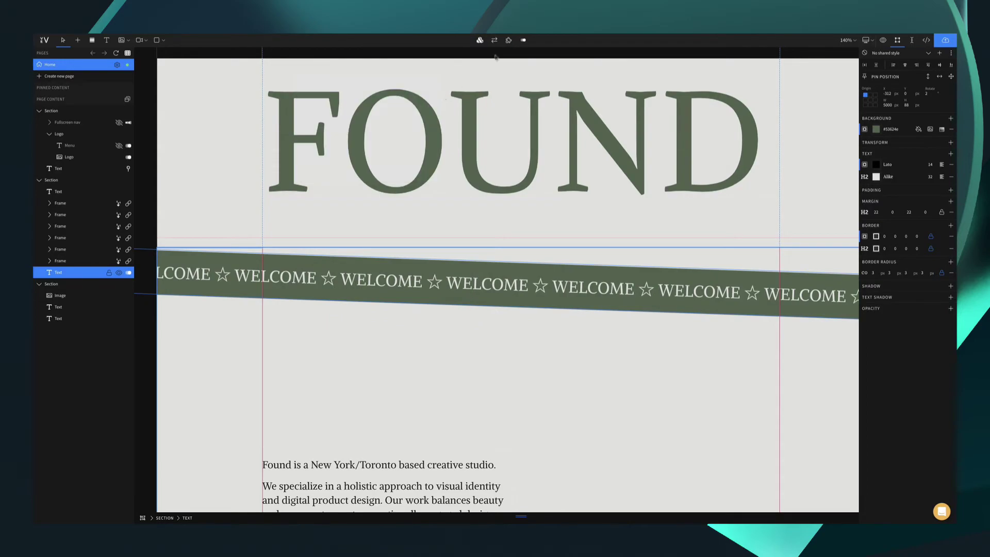
left_click(520, 41)
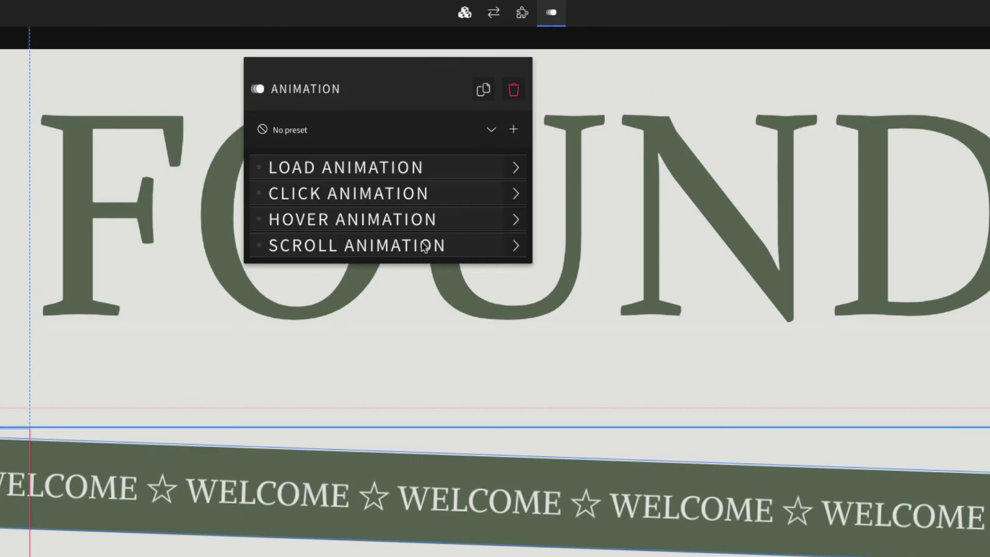
Step: Give the WELCOME banner a scroll animation using the Custom preset with a Move Horizontal effect
left_click(458, 157)
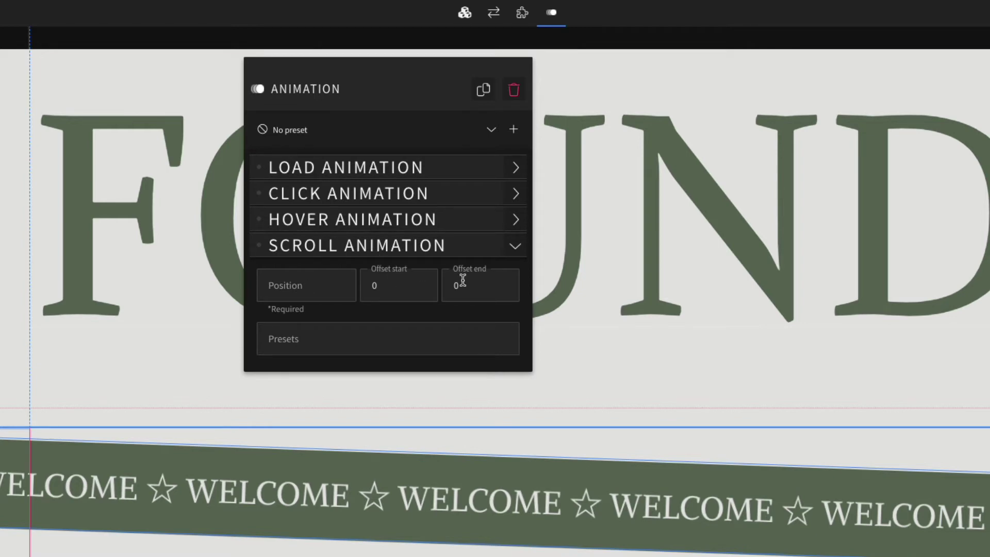
left_click(339, 349)
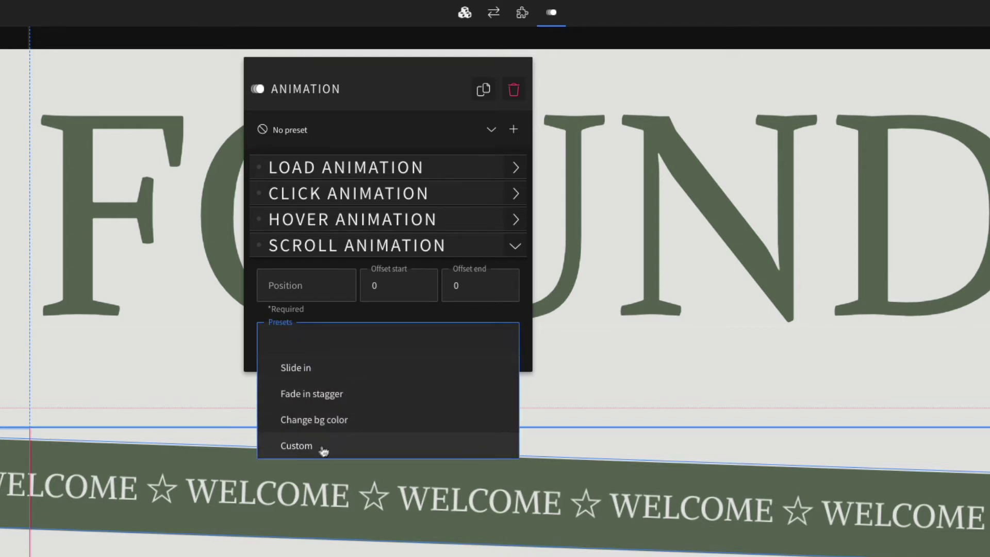
left_click(305, 449)
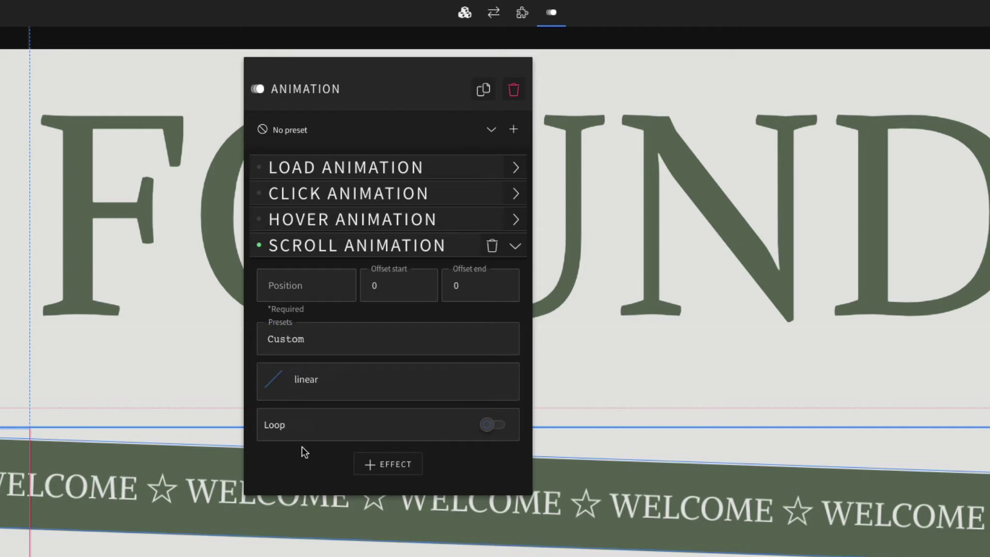
left_click(396, 471)
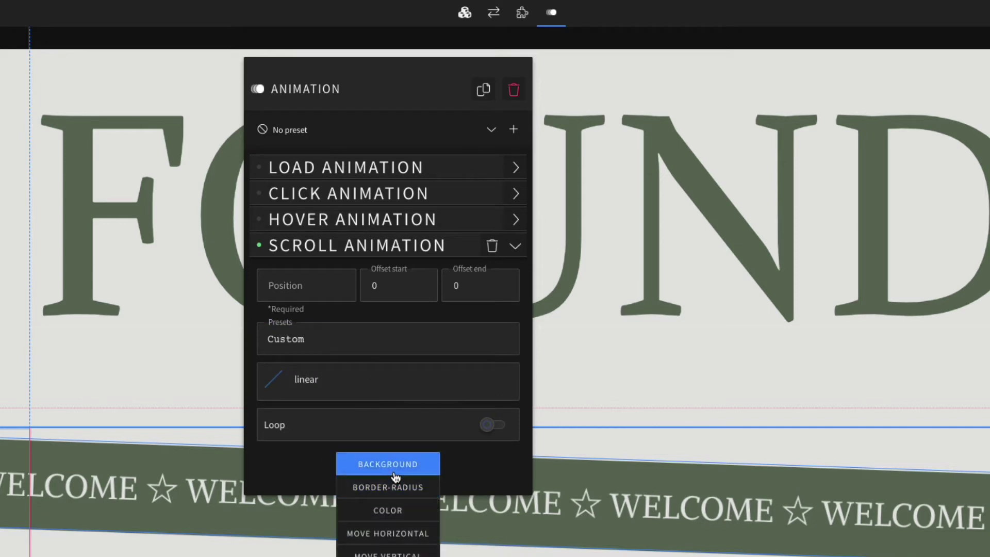
left_click(401, 544)
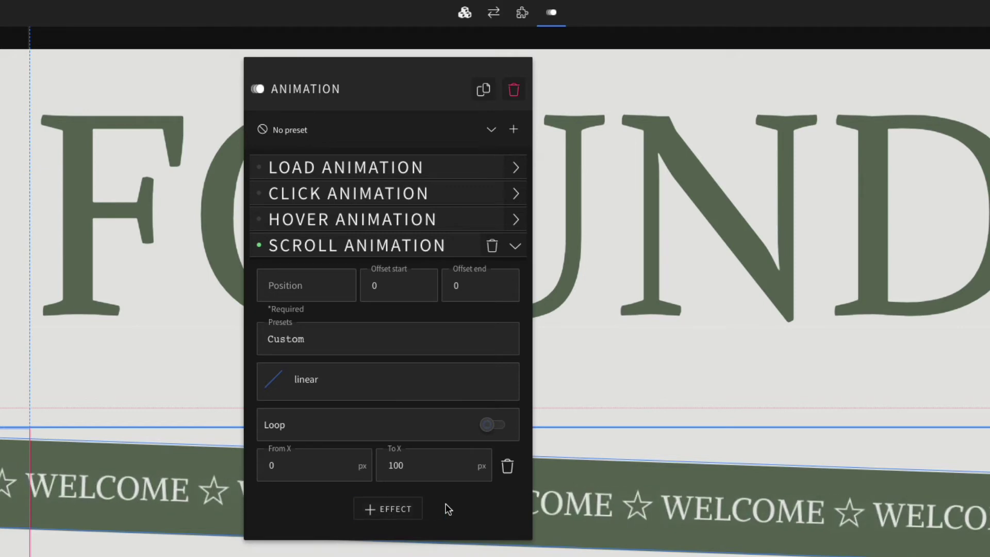
Step: Set the banner's horizontal movement to end at -1000 px and its scroll animation position to Bottom
left_click(421, 466)
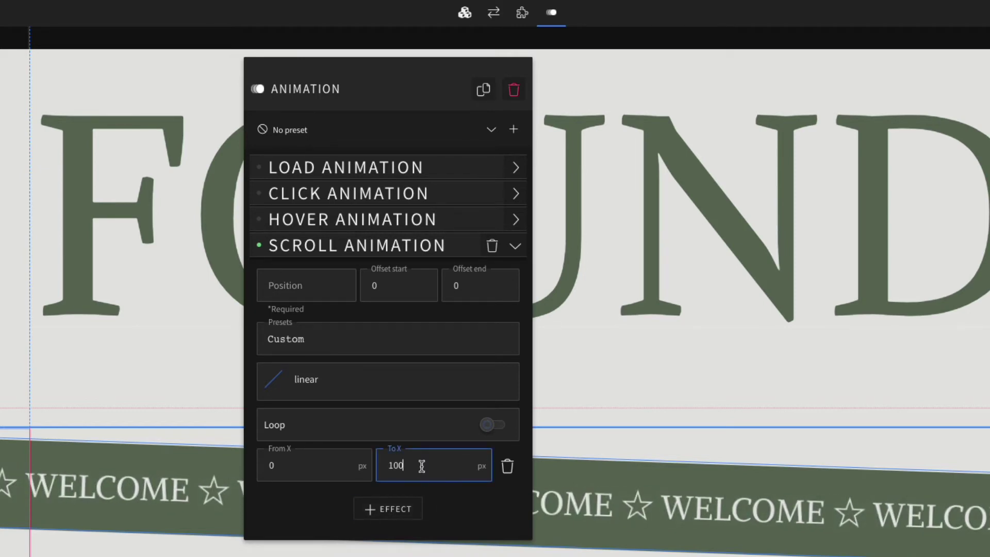
double_click(421, 466)
type("-100")
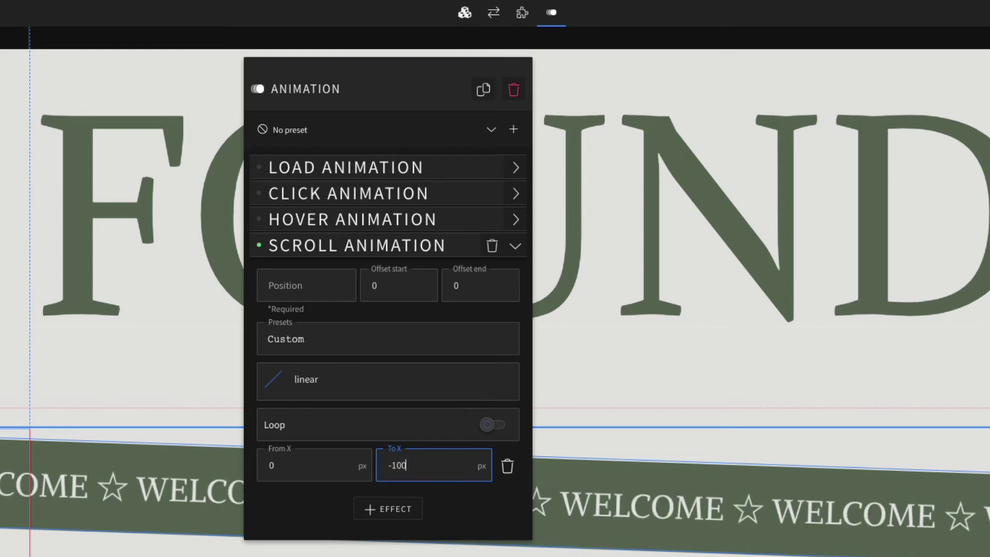
type("0")
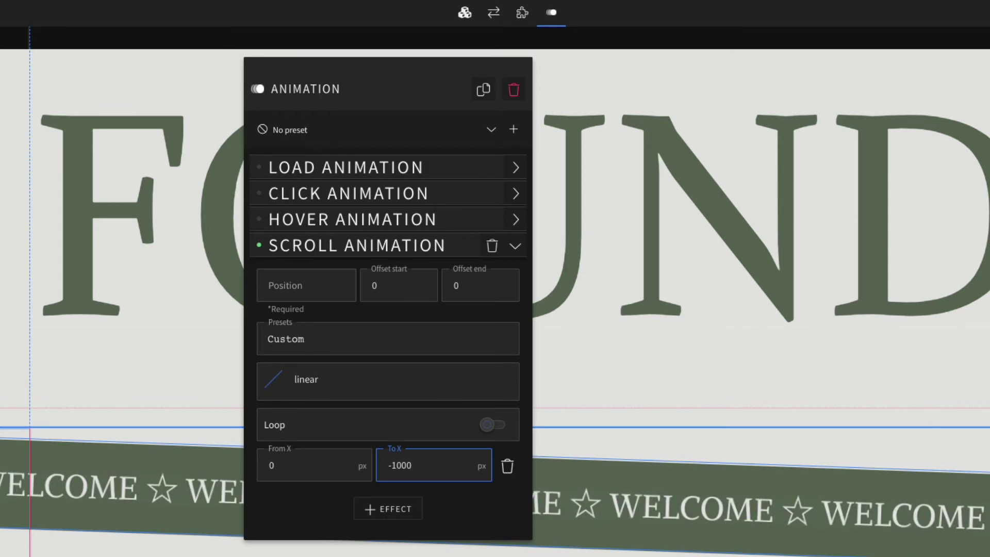
left_click(316, 292)
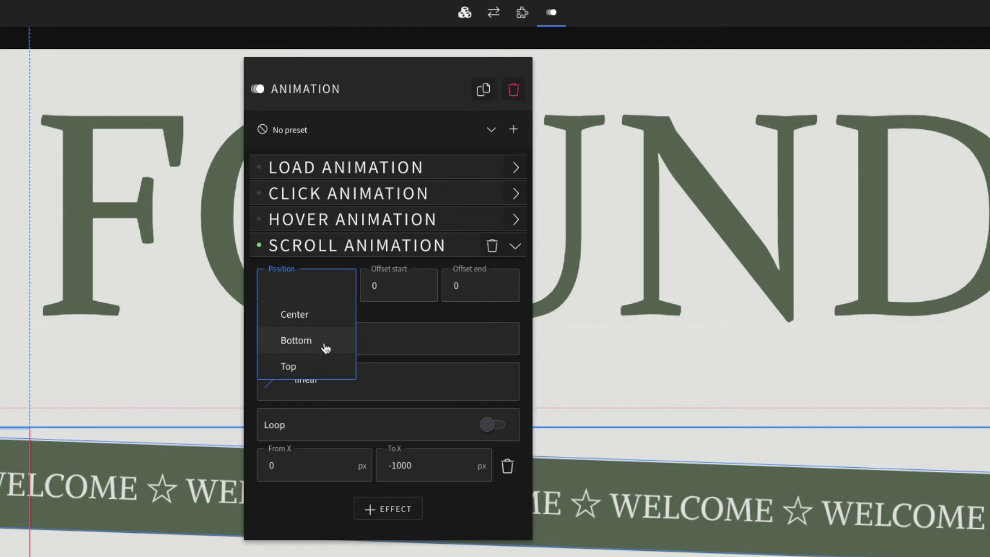
left_click(296, 342)
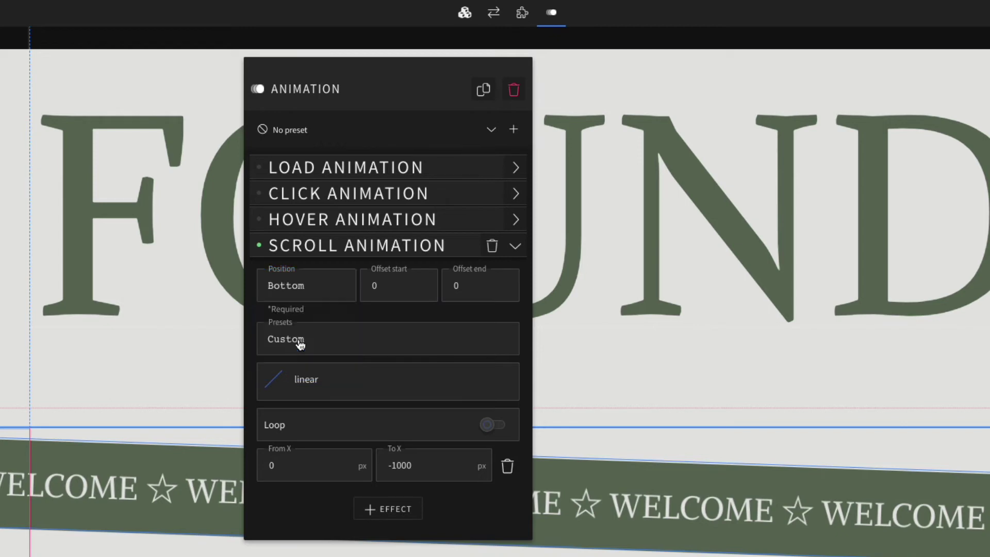
left_click(407, 291)
left_click(487, 288)
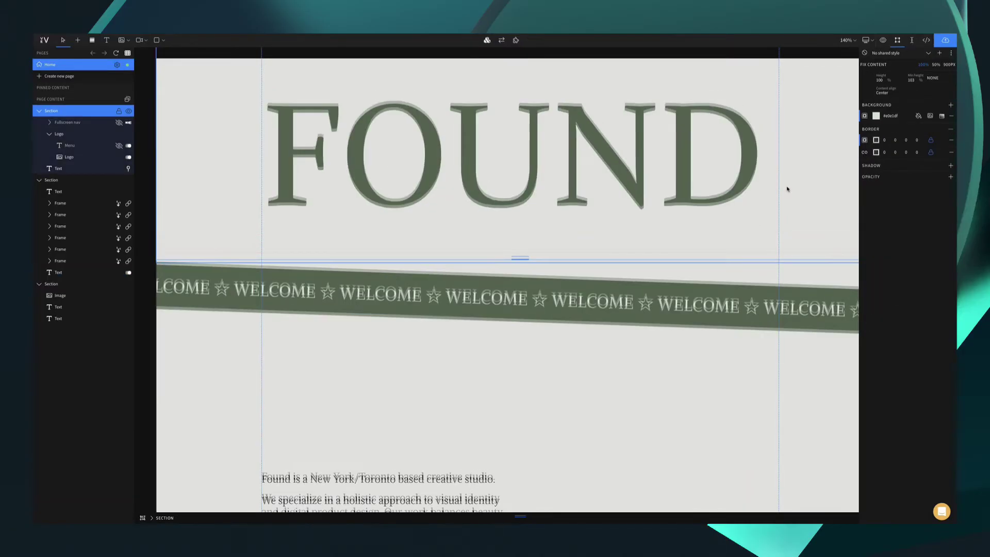
Step: Preview the page from its beginning and check the WELCOME banner's movement while scrolling
scroll(787, 189, "up", 5)
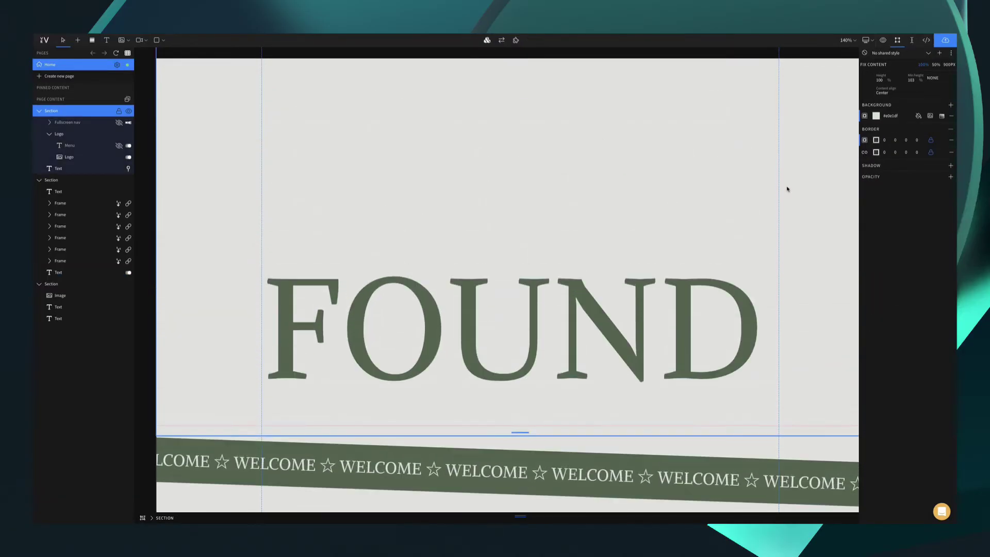
left_click(882, 40)
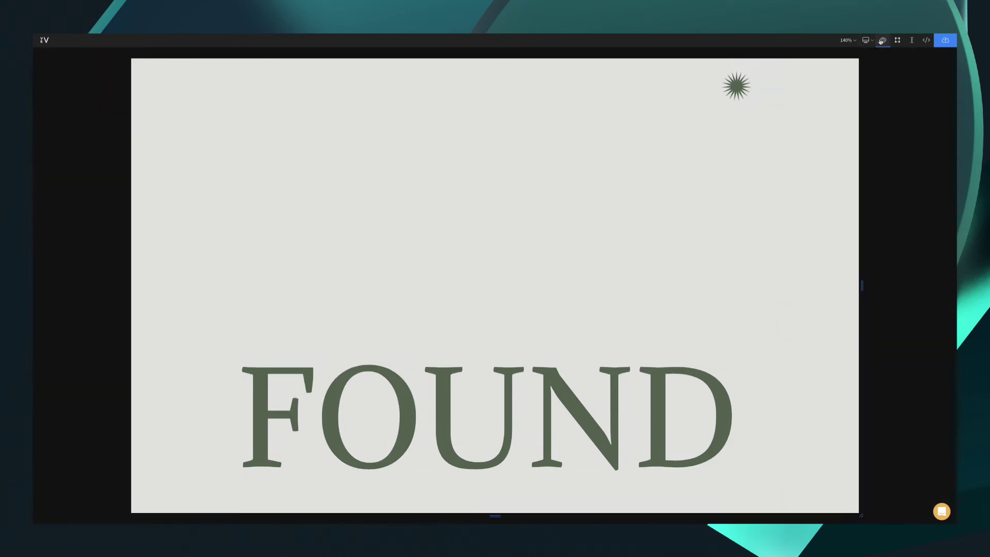
scroll(742, 268, "down", 3)
scroll(739, 289, "down", 3)
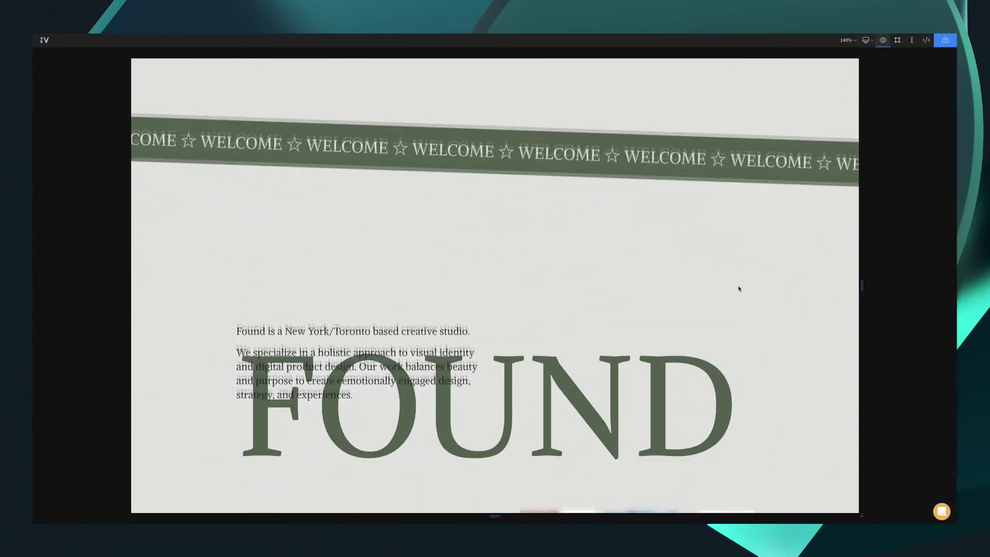
key("Escape")
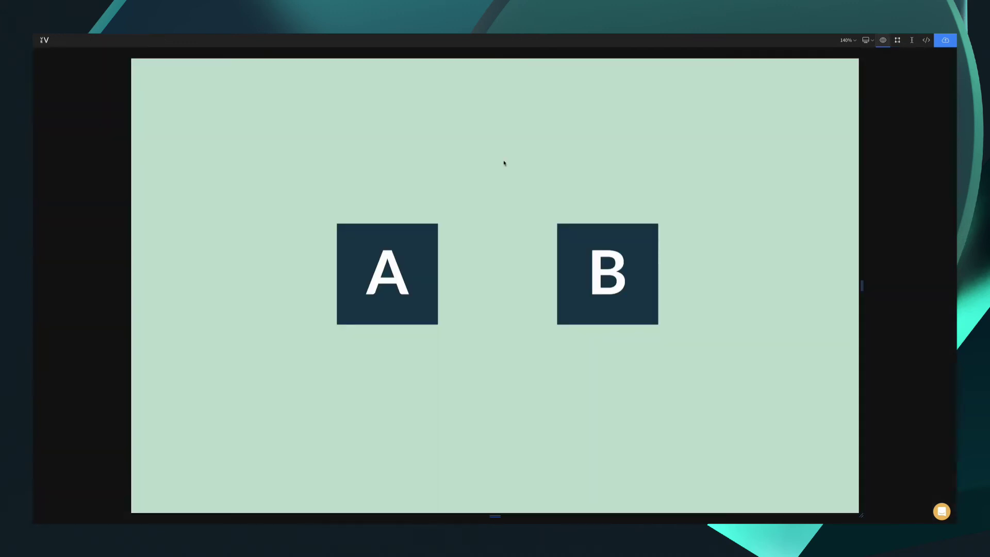
Step: Try the trigger on box A in the demo page, and check the starburst logo in the studio page's preview
left_click(415, 266)
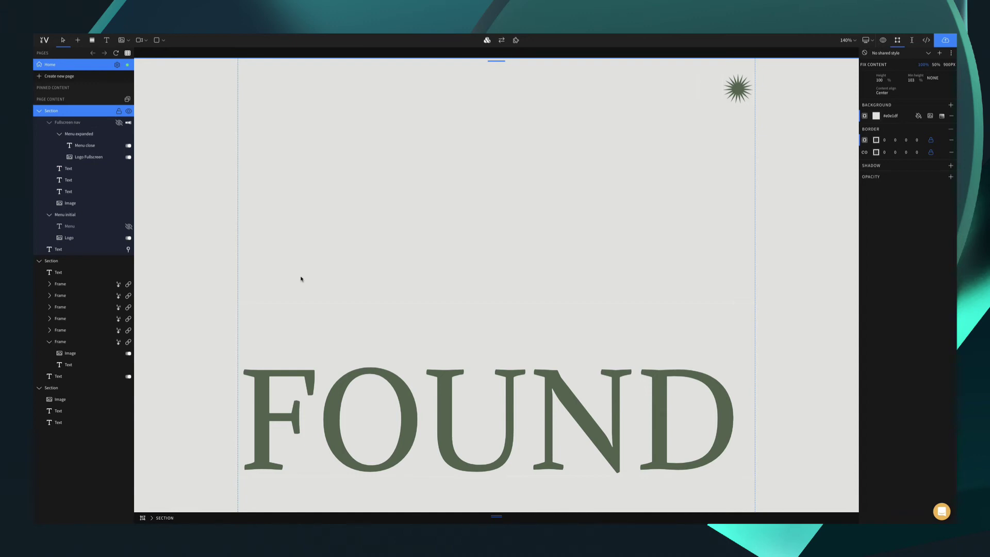
left_click(882, 40)
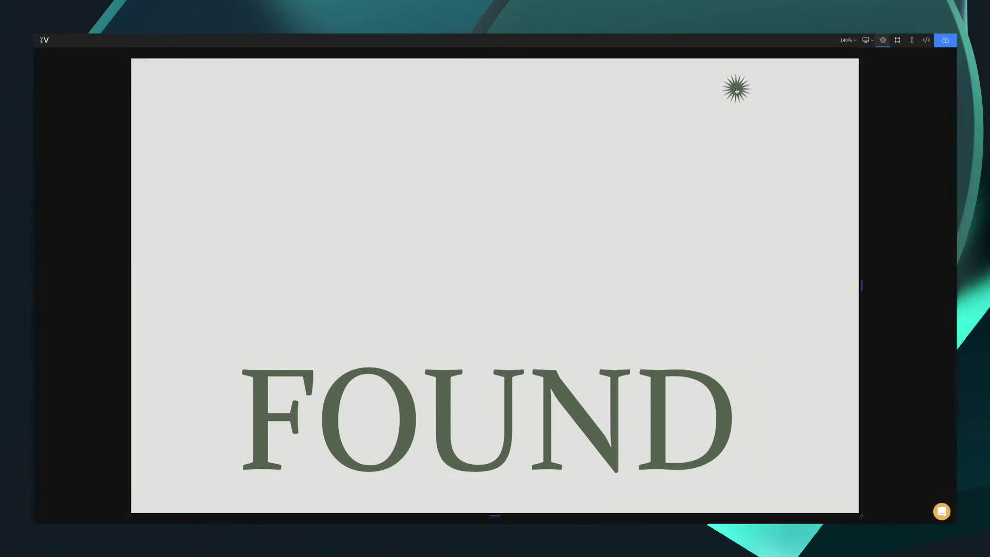
left_click(882, 40)
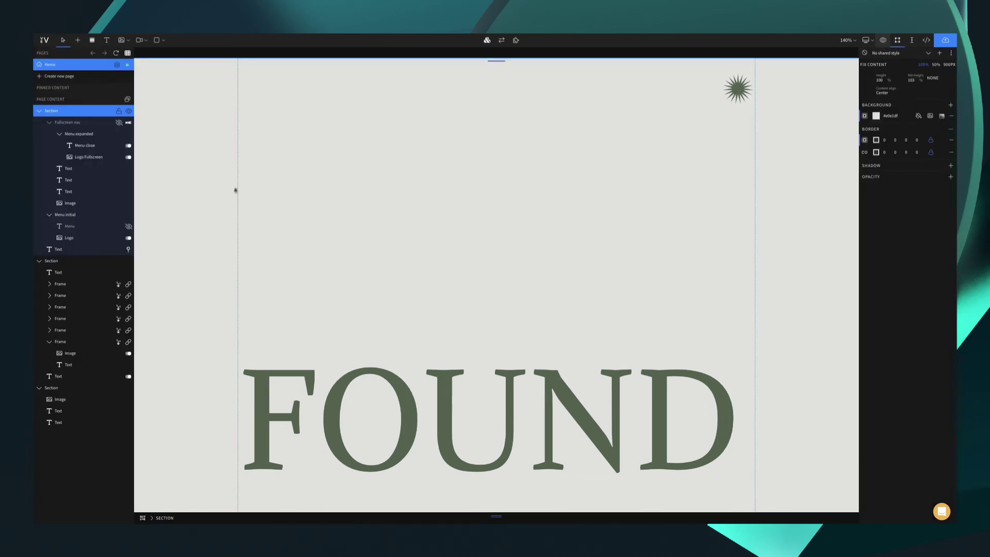
Step: Unhide the Menu text beside the starburst logo and attach the Animation addon to it
left_click(125, 226)
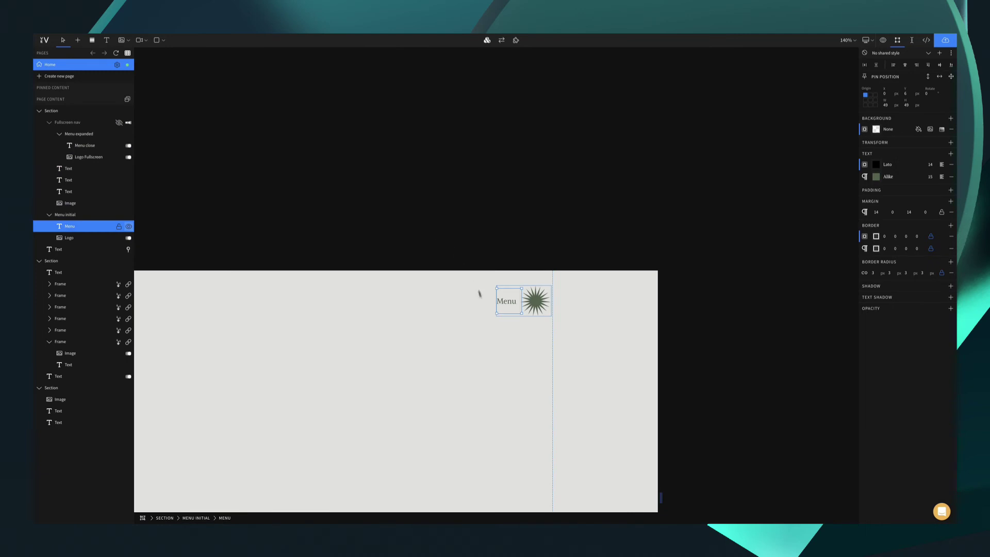
key("Escape")
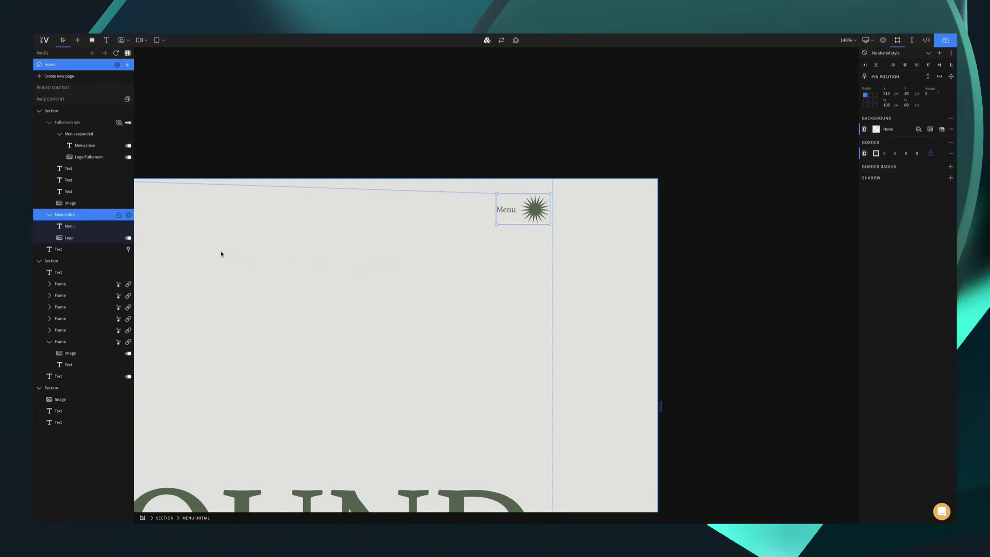
left_click(93, 230)
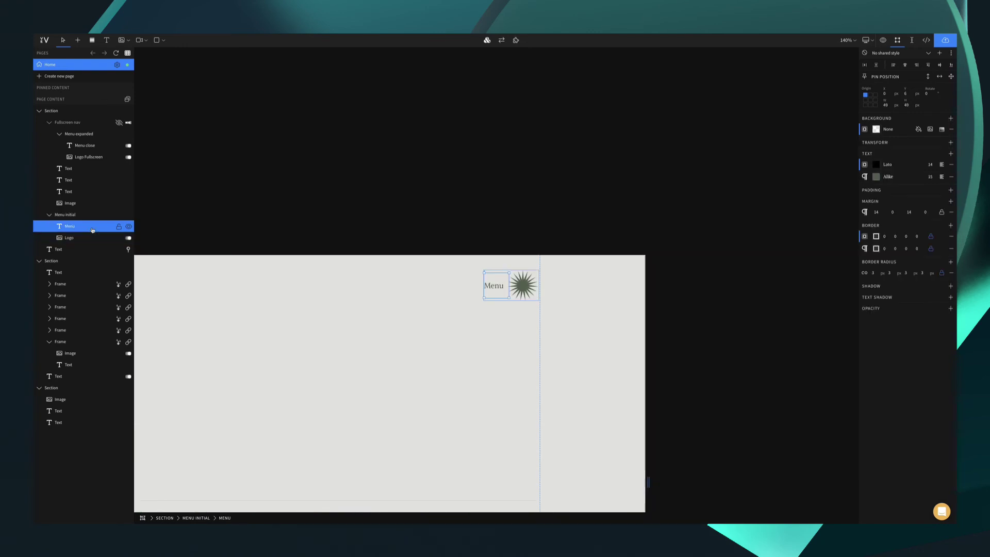
left_click(516, 40)
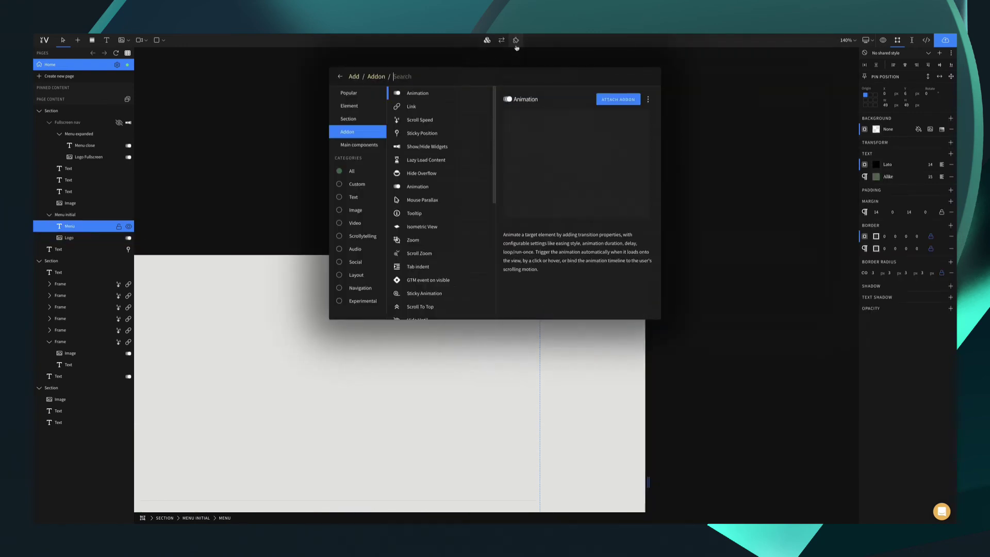
left_click(434, 96)
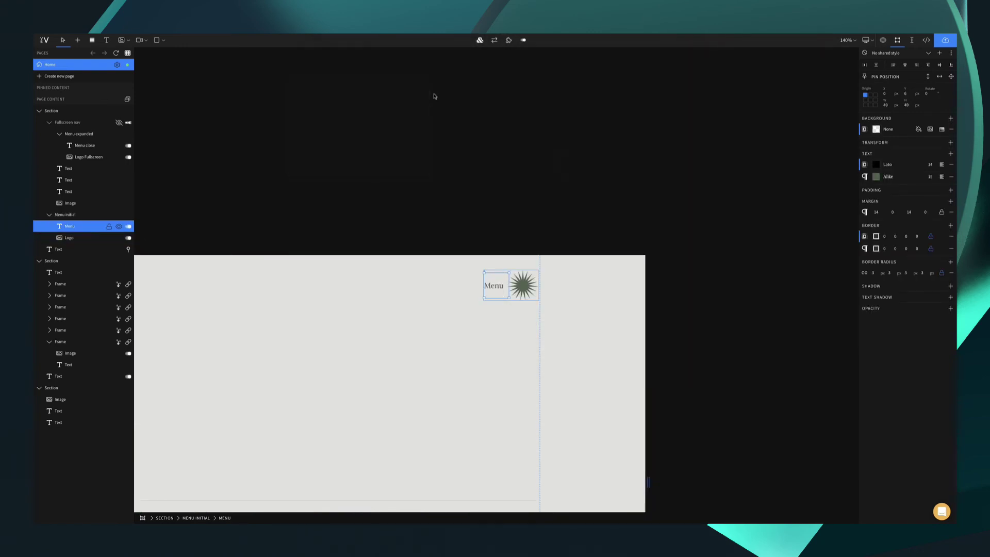
Step: Give the Menu text a hover animation using the Custom preset with an Opacity effect
left_click(524, 41)
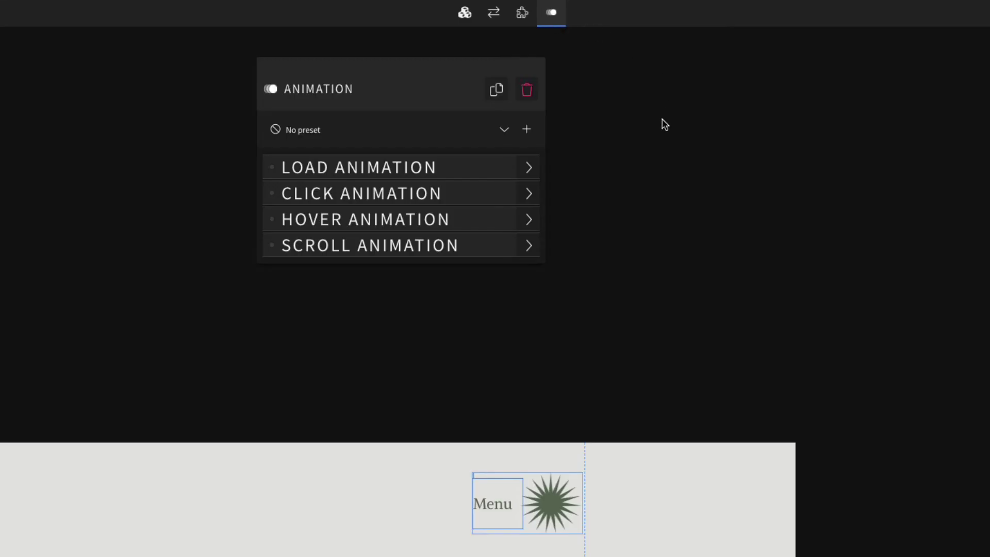
left_click(421, 223)
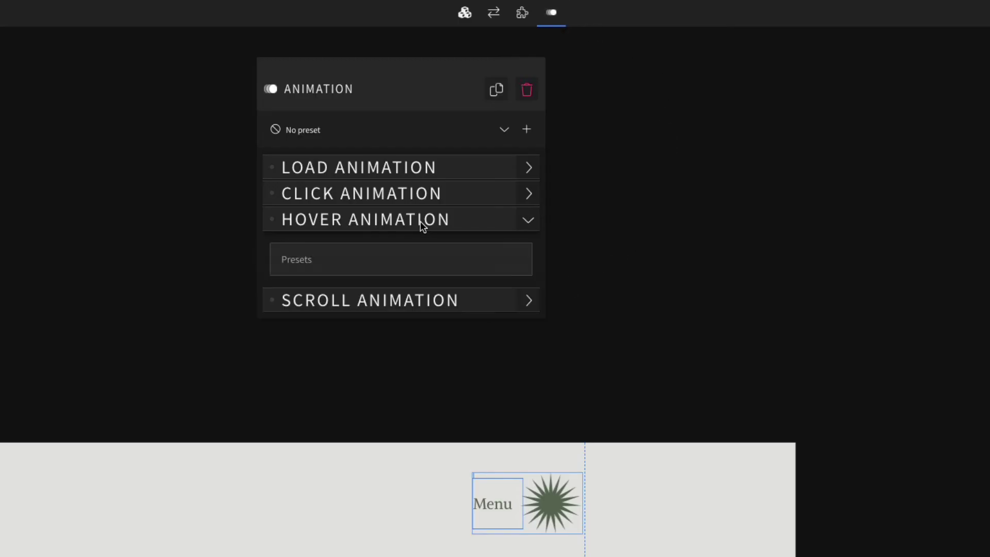
left_click(419, 263)
left_click(378, 365)
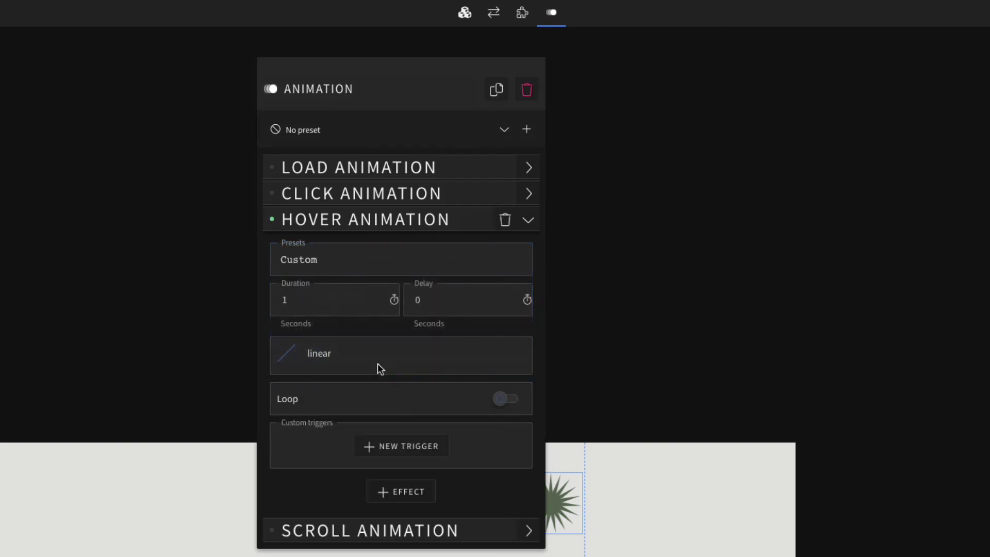
left_click(401, 491)
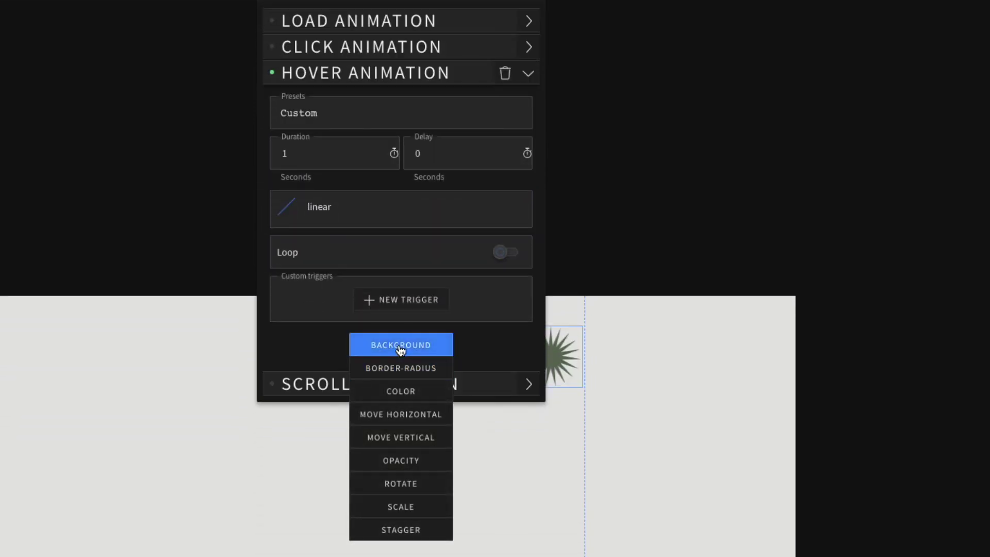
left_click(409, 460)
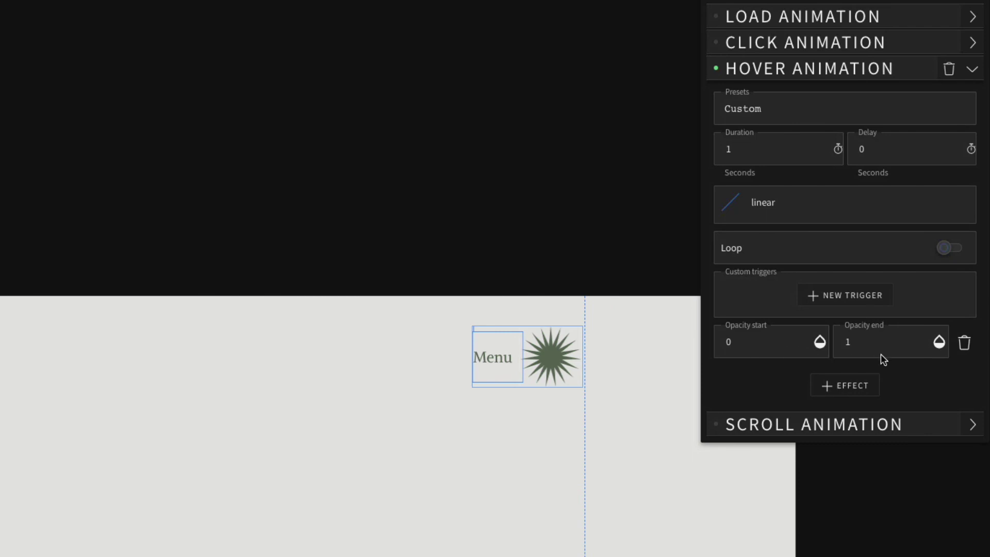
Step: Add a custom trigger on the Logo widget to the Menu text's hover animation, and check the effect in the page preview
left_click(862, 301)
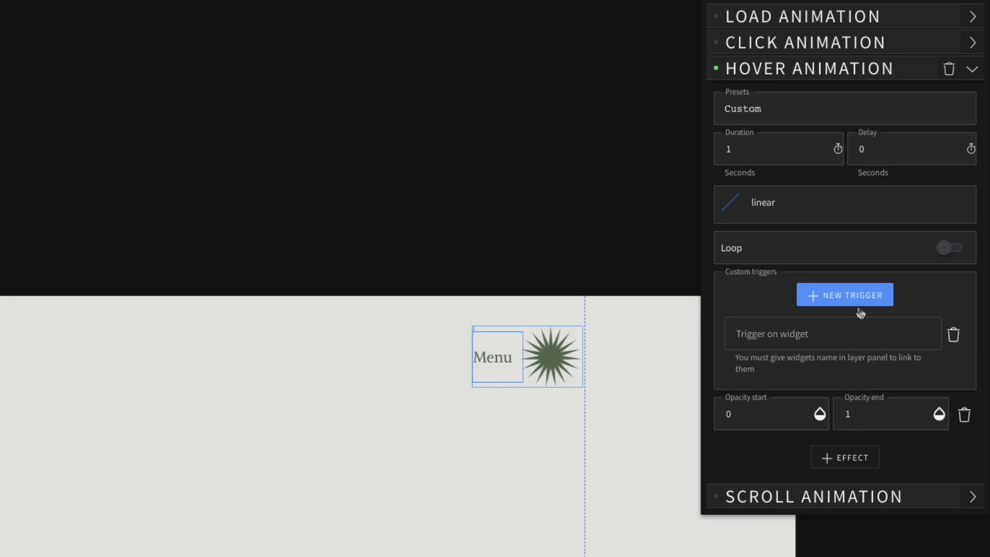
left_click(855, 329)
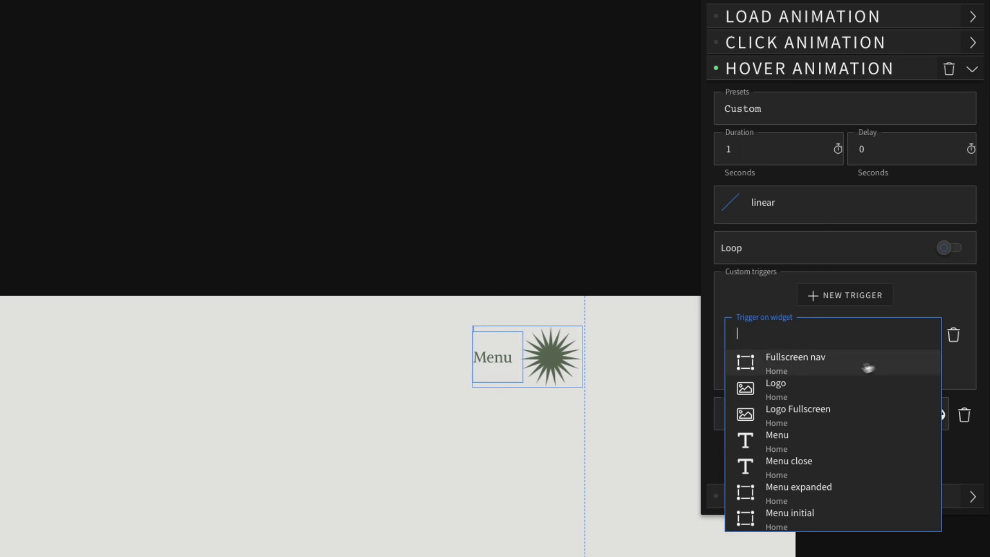
left_click(807, 391)
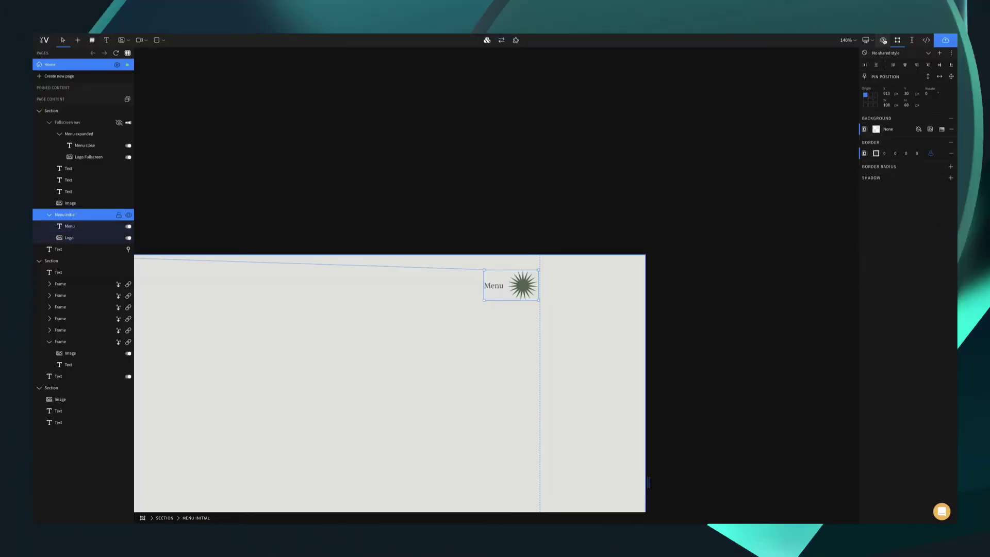
left_click(883, 40)
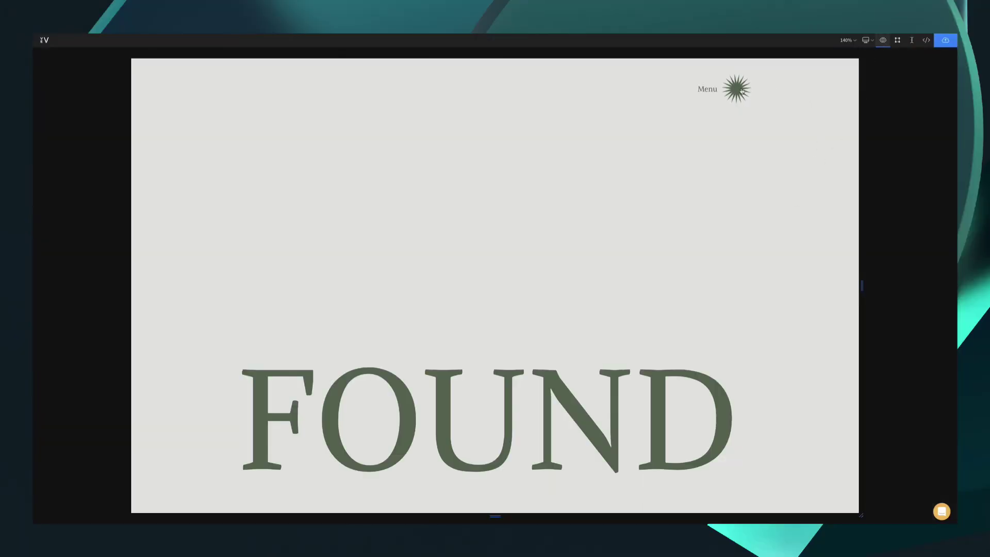
key("Escape")
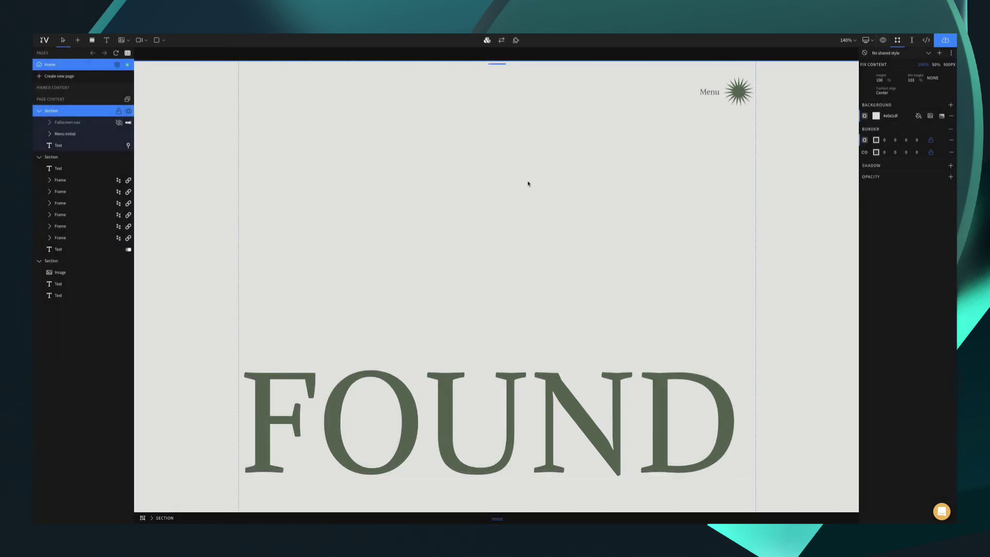
Step: Examine the Scroll Speed, Sticky Position and Show/Hide Widgets addons in the addon library
left_click(515, 40)
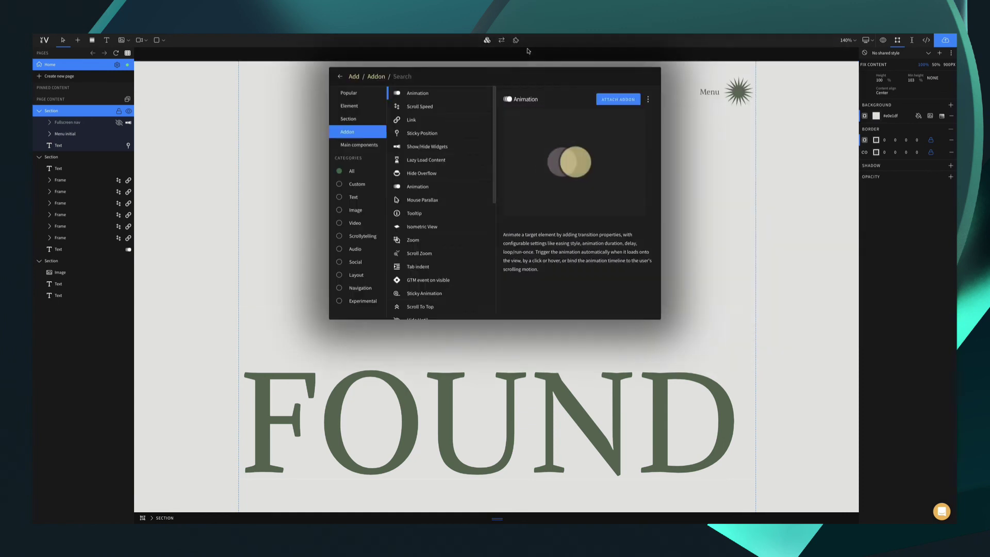
left_click(477, 108)
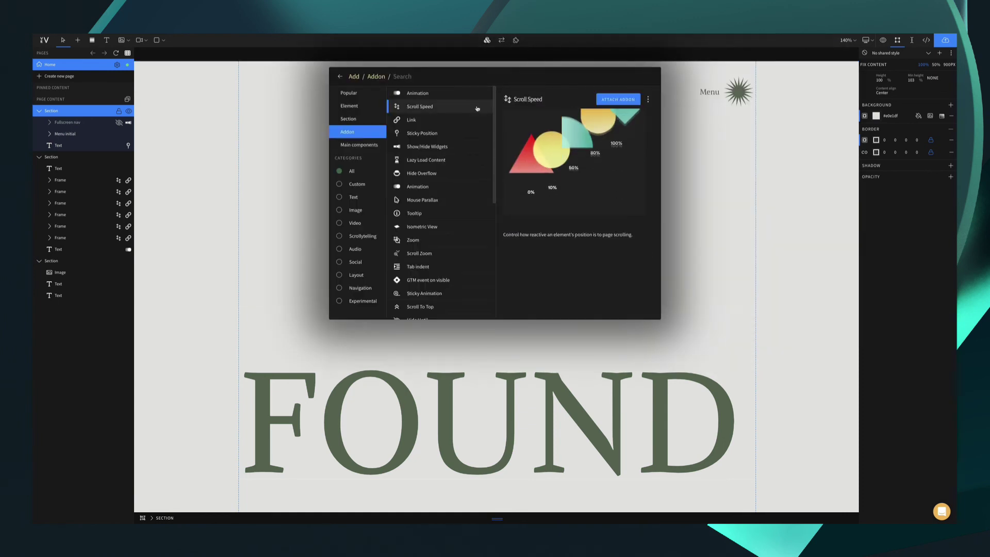
left_click(470, 135)
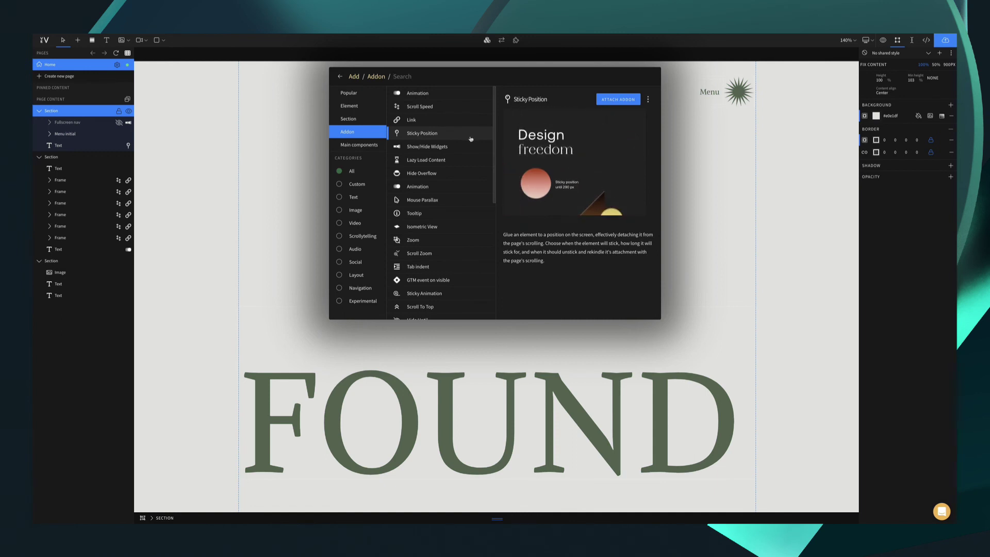
left_click(468, 147)
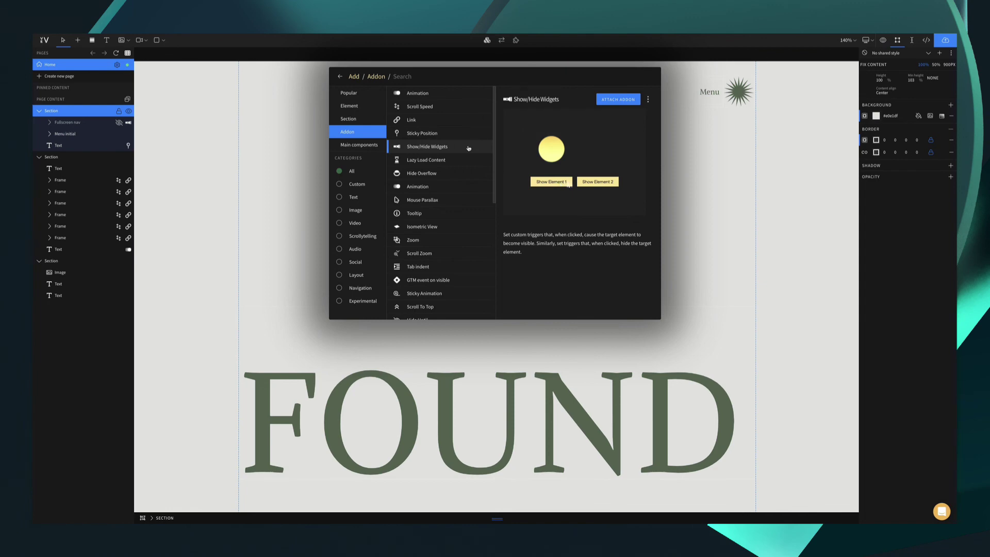